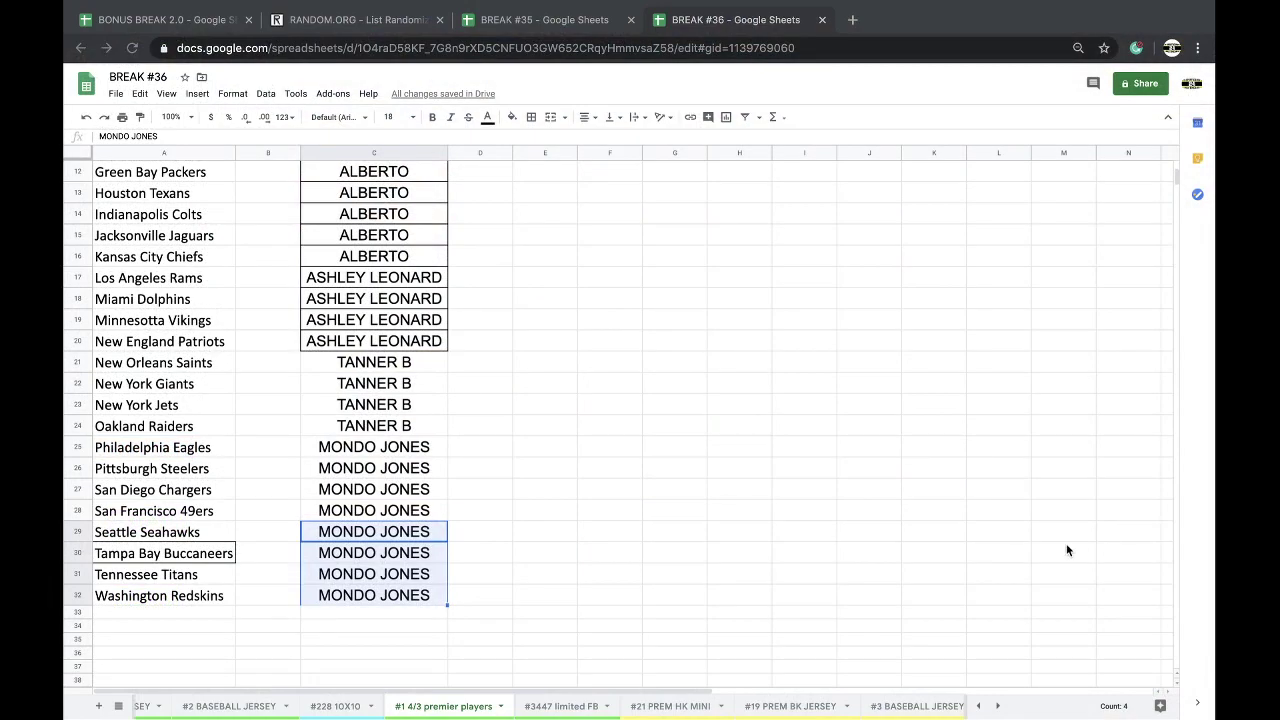
Rename the "#1 4/3 premier players" sheet as "#1 4/4 premier players".
double_click(422, 706)
click(420, 708)
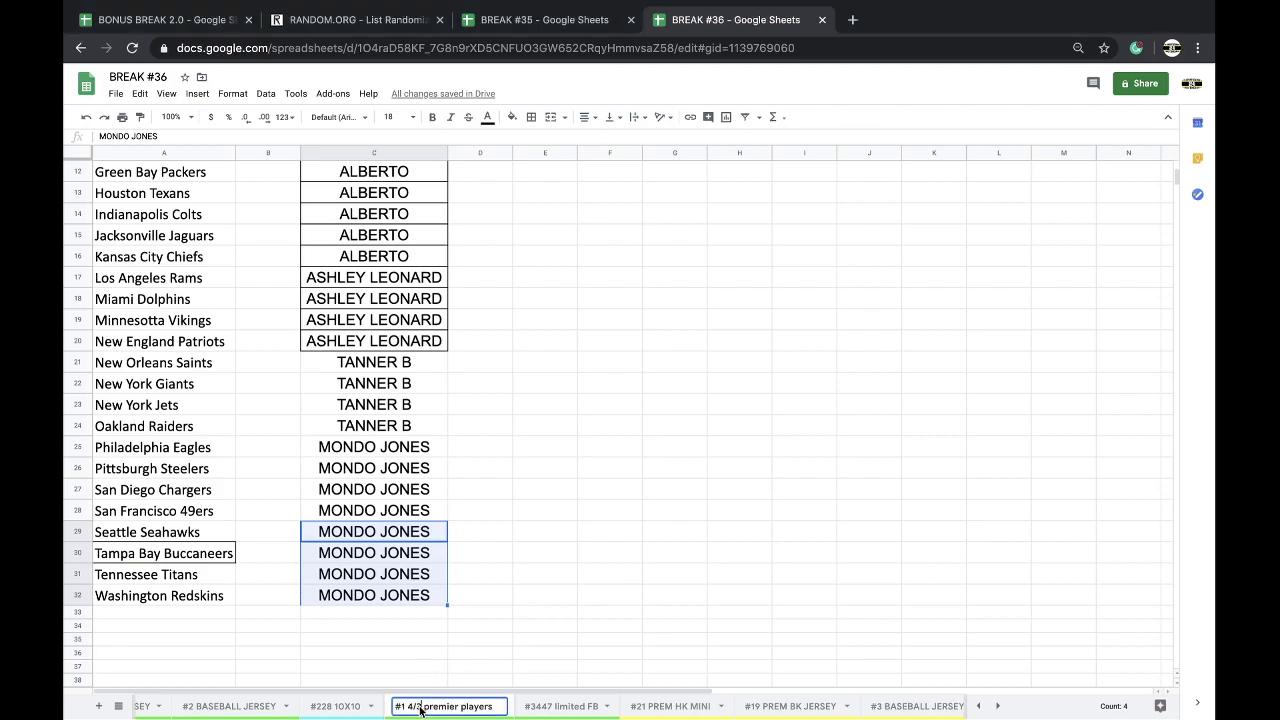
key(BackSpace)
text(4)
click(382, 622)
Copy all participant names from column C and paste them into a fresh list in the RANDOM.ORG List Randomizer.
scroll(382, 622, up, 5)
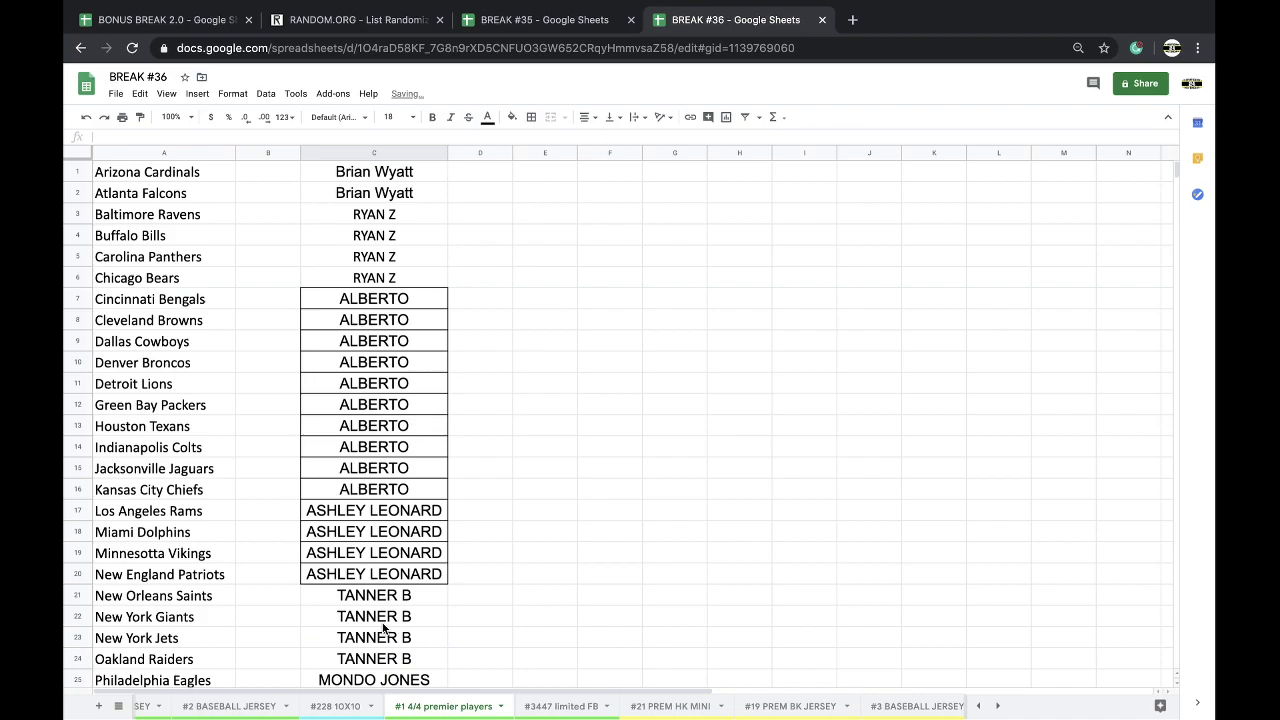
click(337, 258)
scroll(412, 237, down, 1)
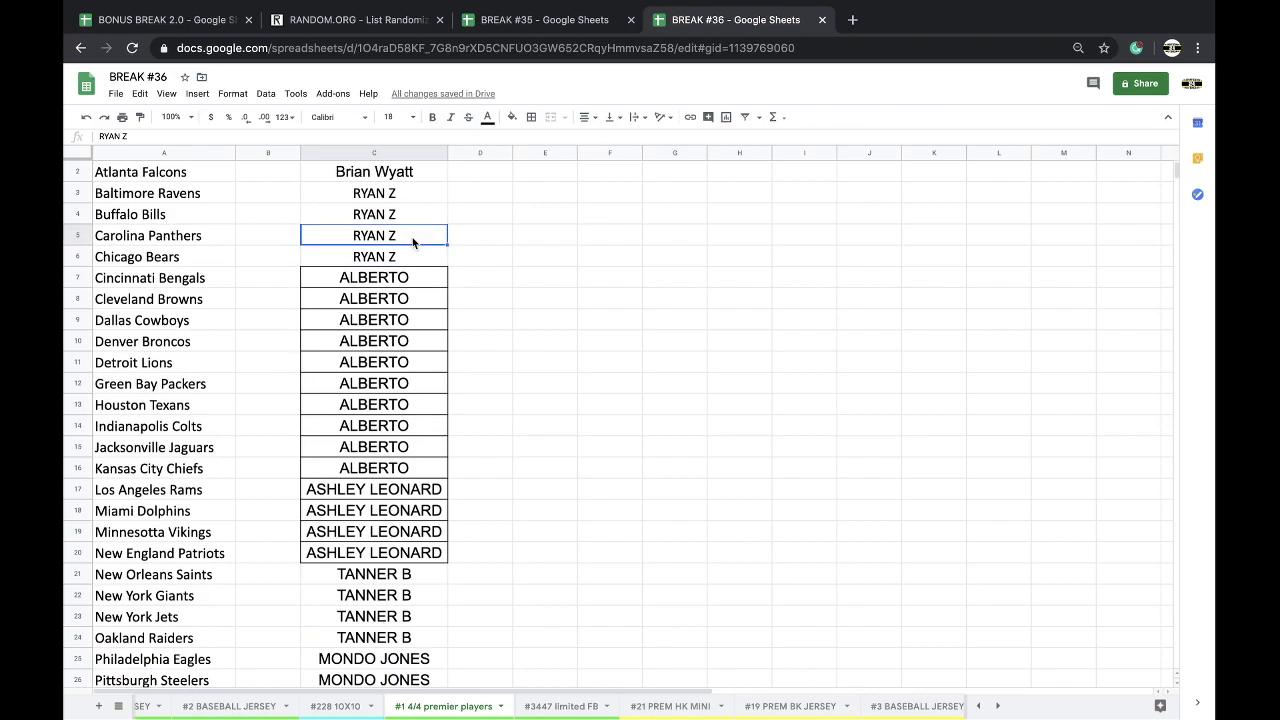
scroll(408, 248, down, 4)
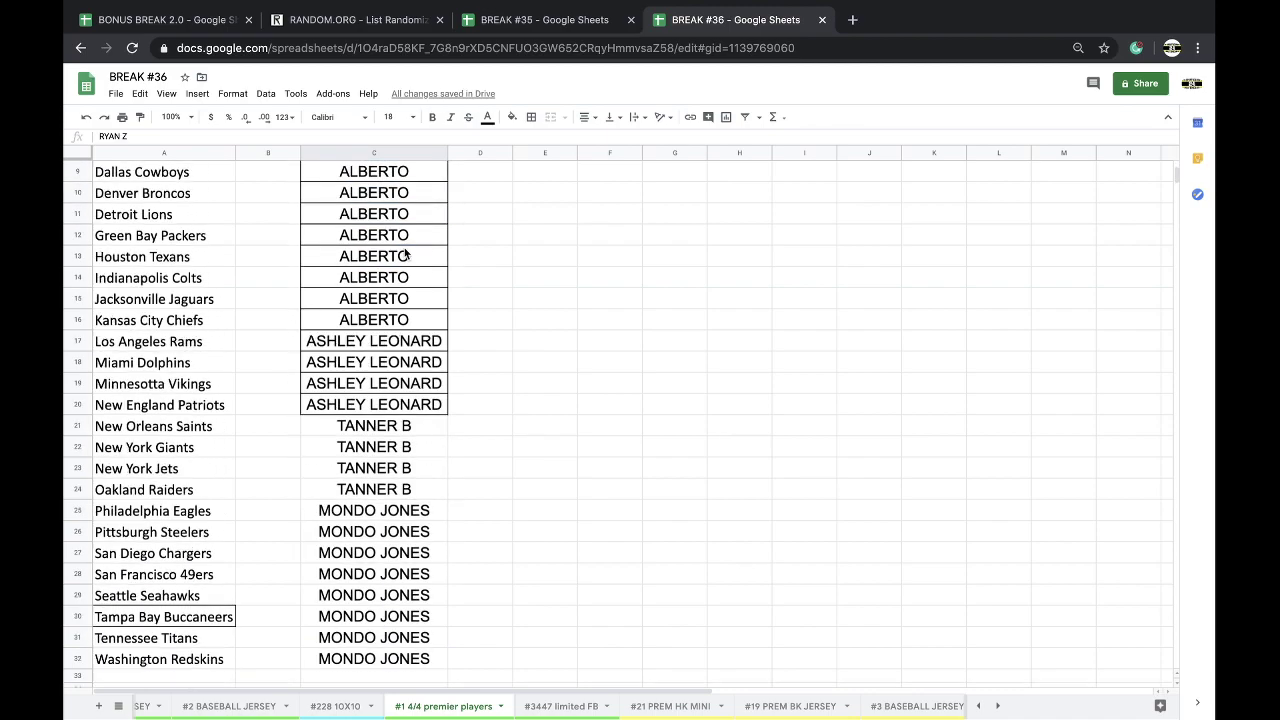
scroll(405, 254, down, 1)
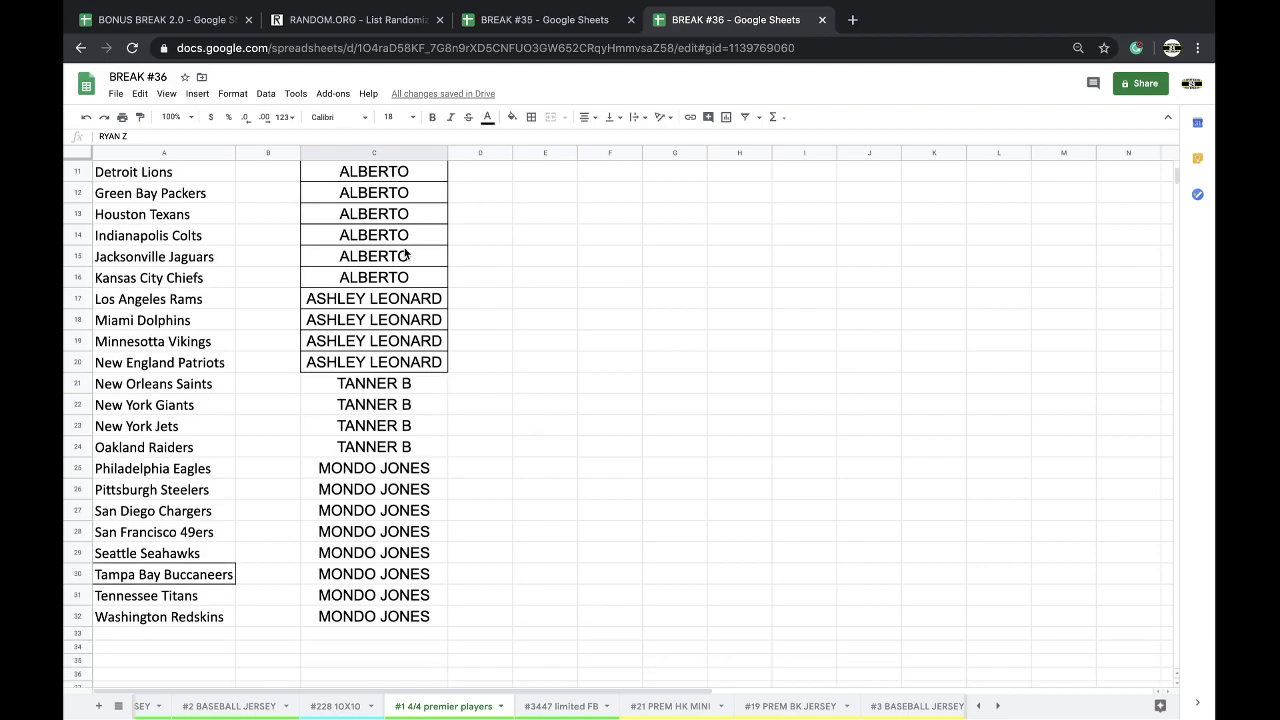
click(386, 151)
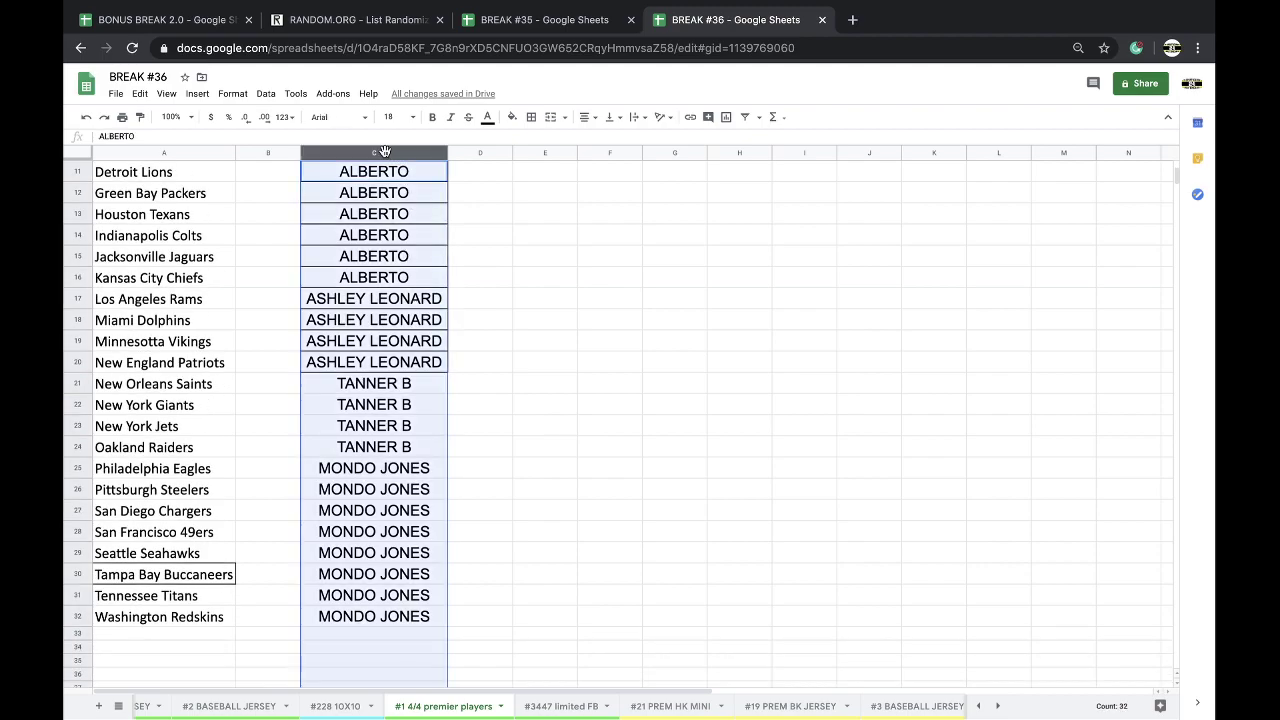
click(380, 20)
click(529, 109)
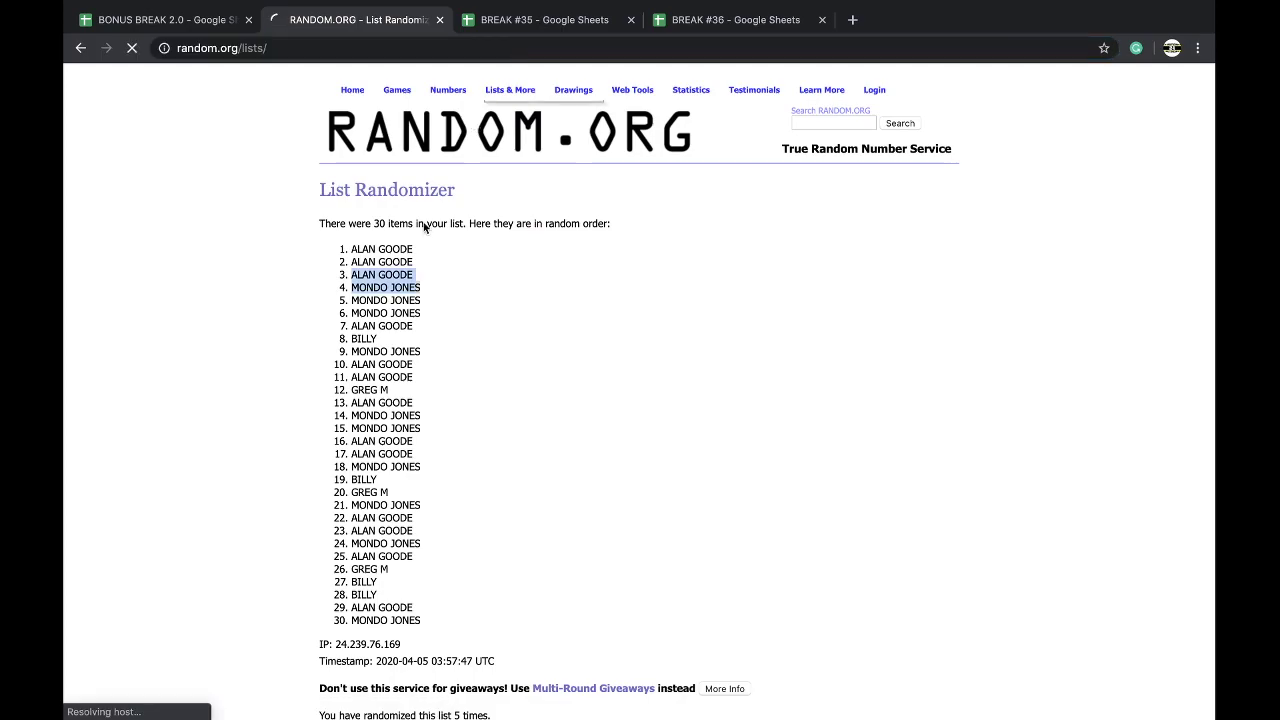
click(392, 430)
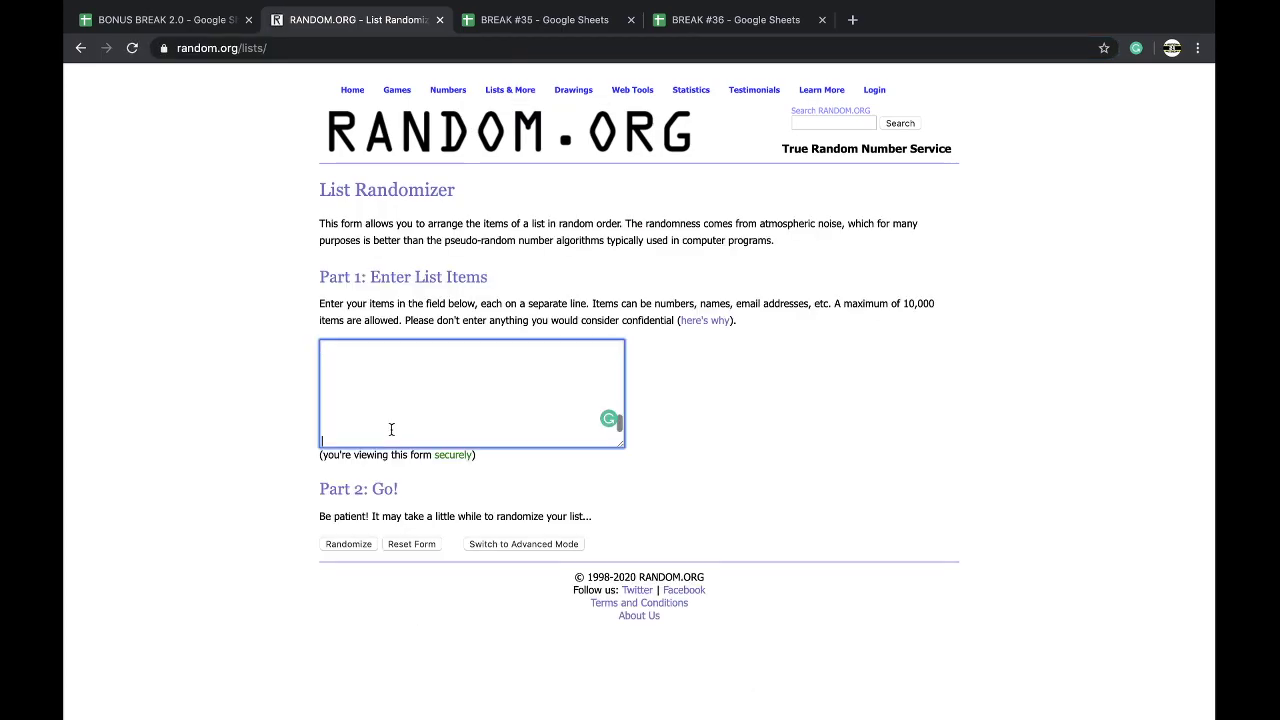
Randomize the pasted list of participant names five times in total.
click(348, 544)
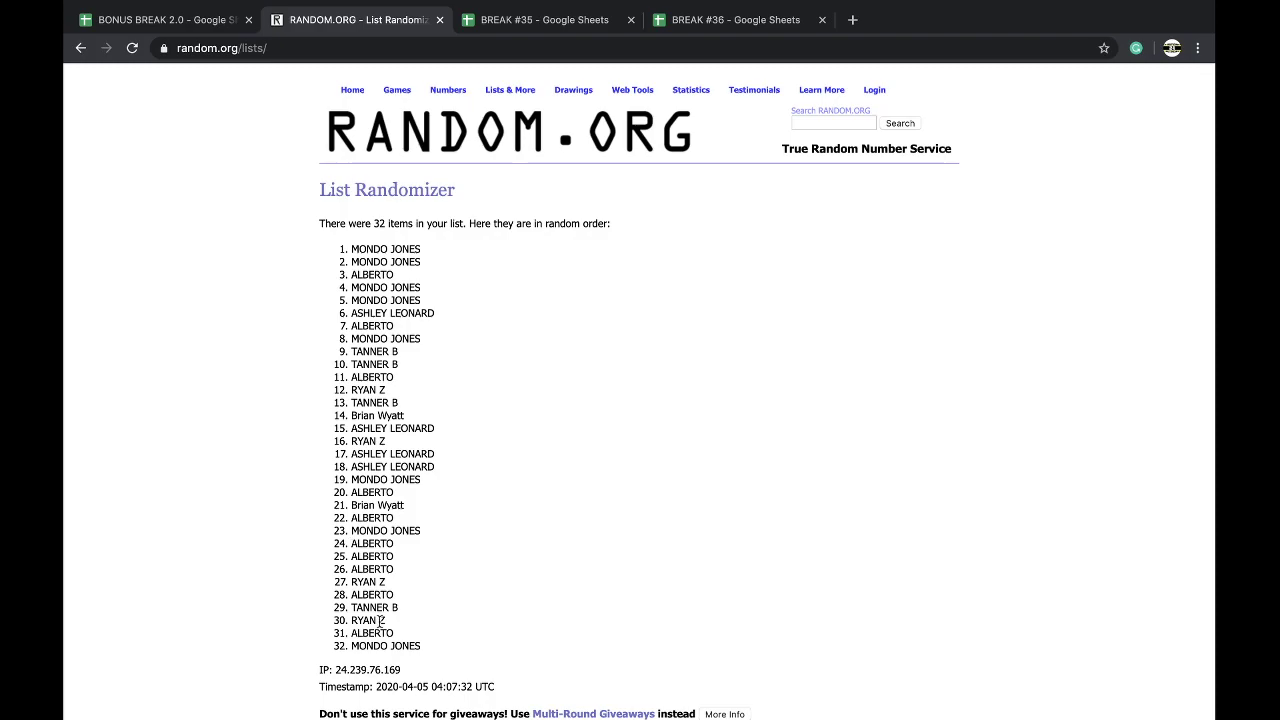
scroll(380, 660, down, 2)
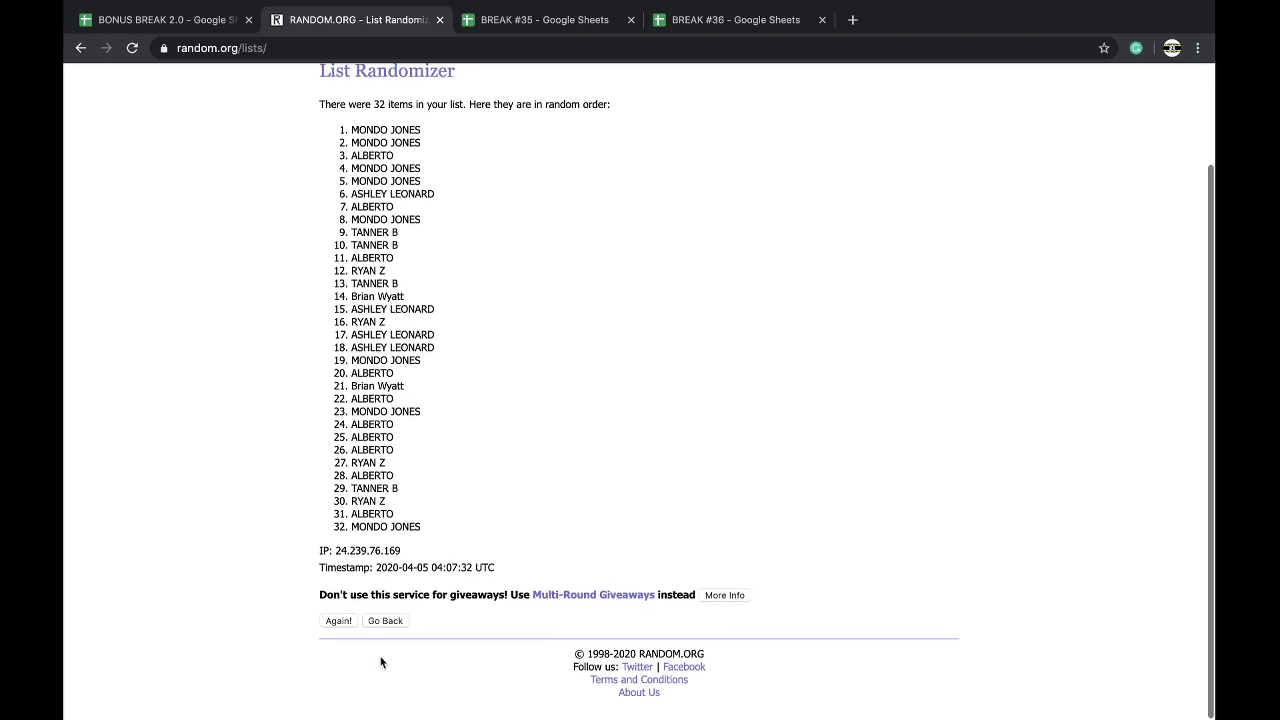
click(338, 621)
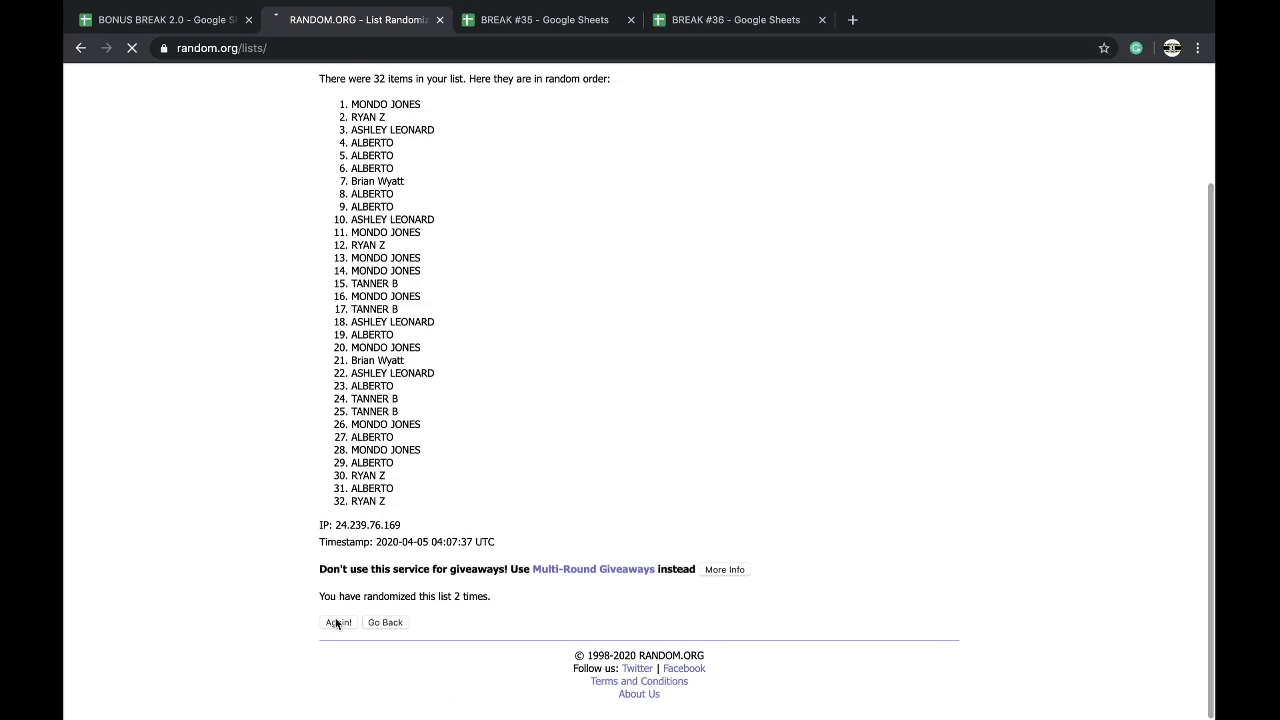
click(339, 620)
click(339, 622)
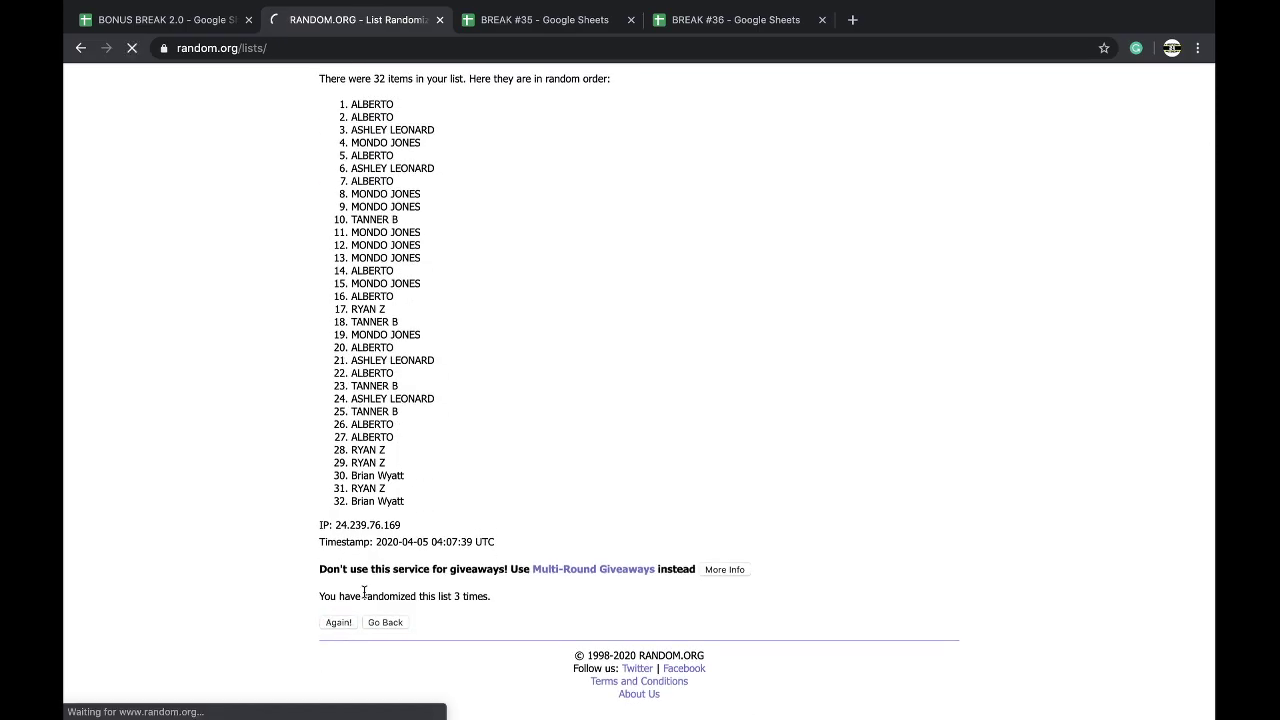
click(330, 626)
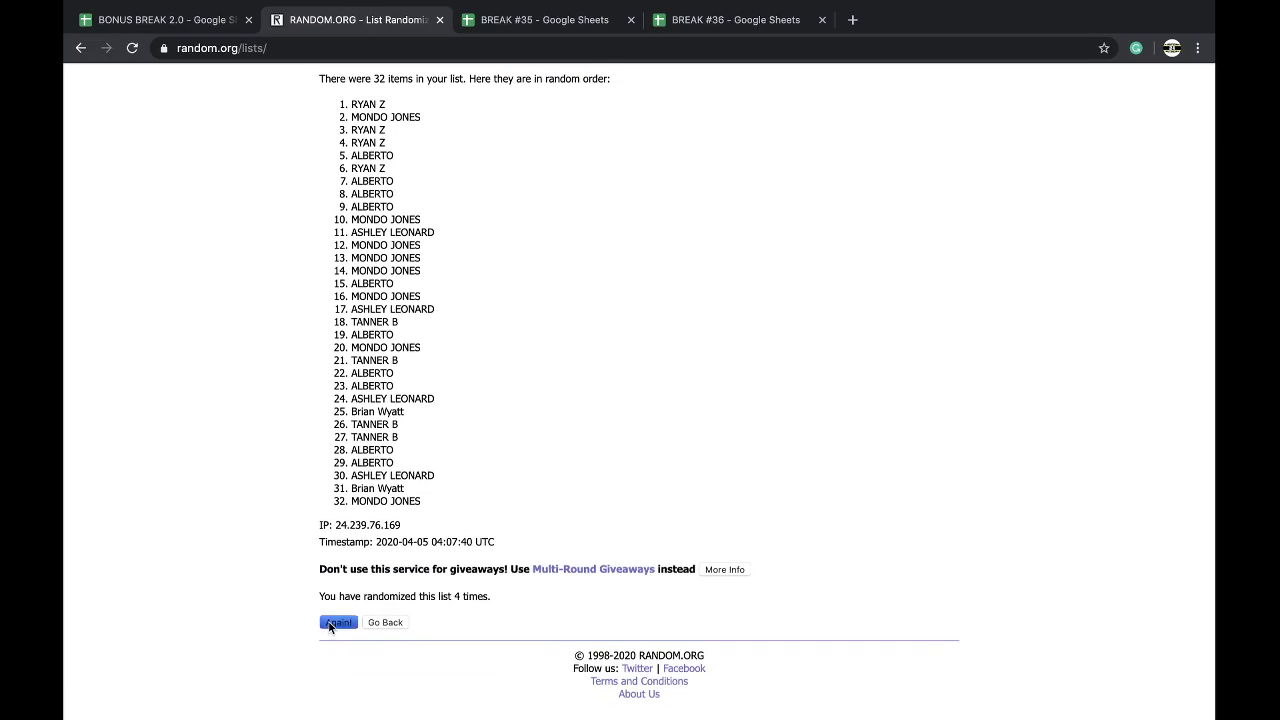
Copy the 32 randomized names and paste them into column B of the BREAK #36 spreadsheet, starting at B1.
drag(351, 248, 450, 493)
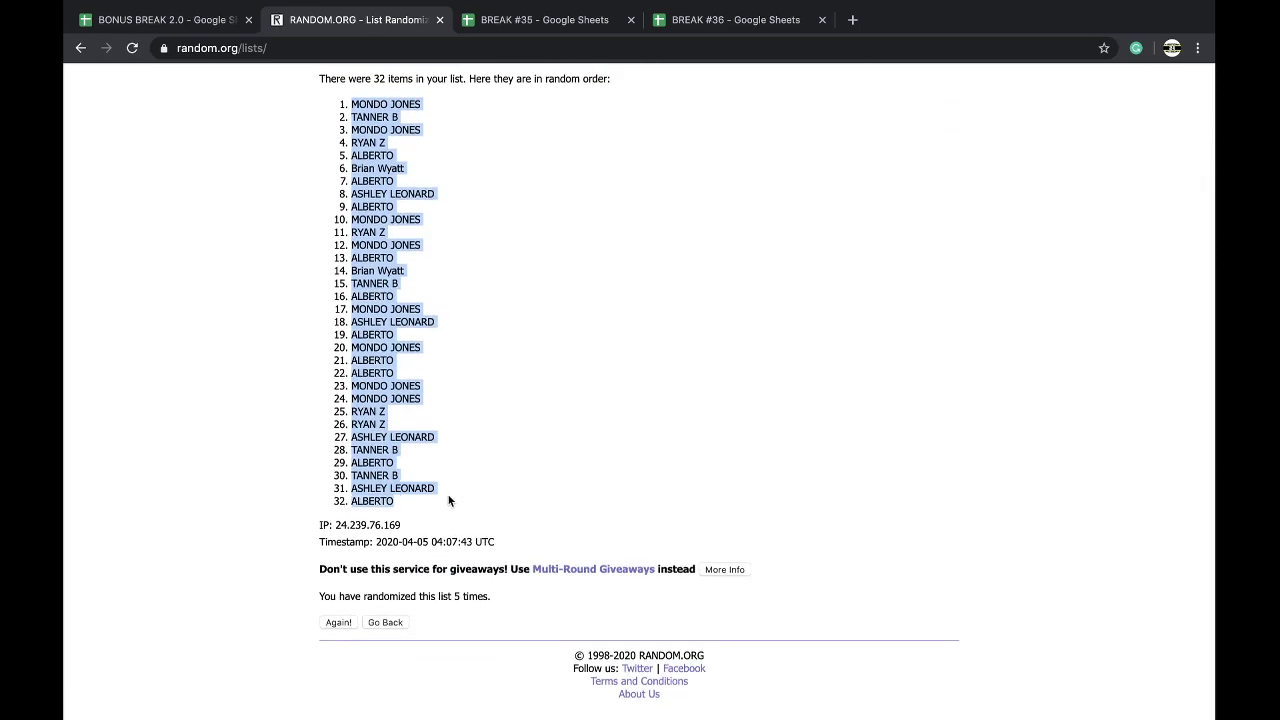
click(535, 20)
scroll(396, 201, up, 4)
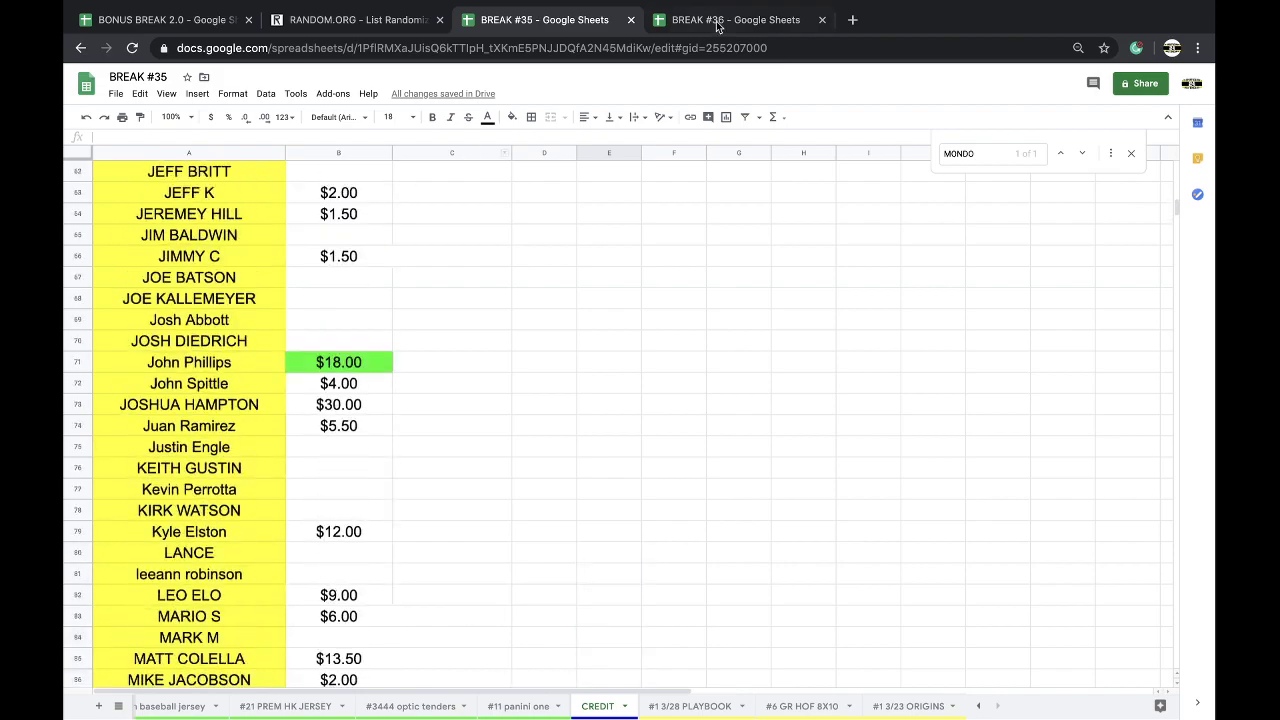
click(716, 26)
scroll(283, 194, up, 3)
click(276, 176)
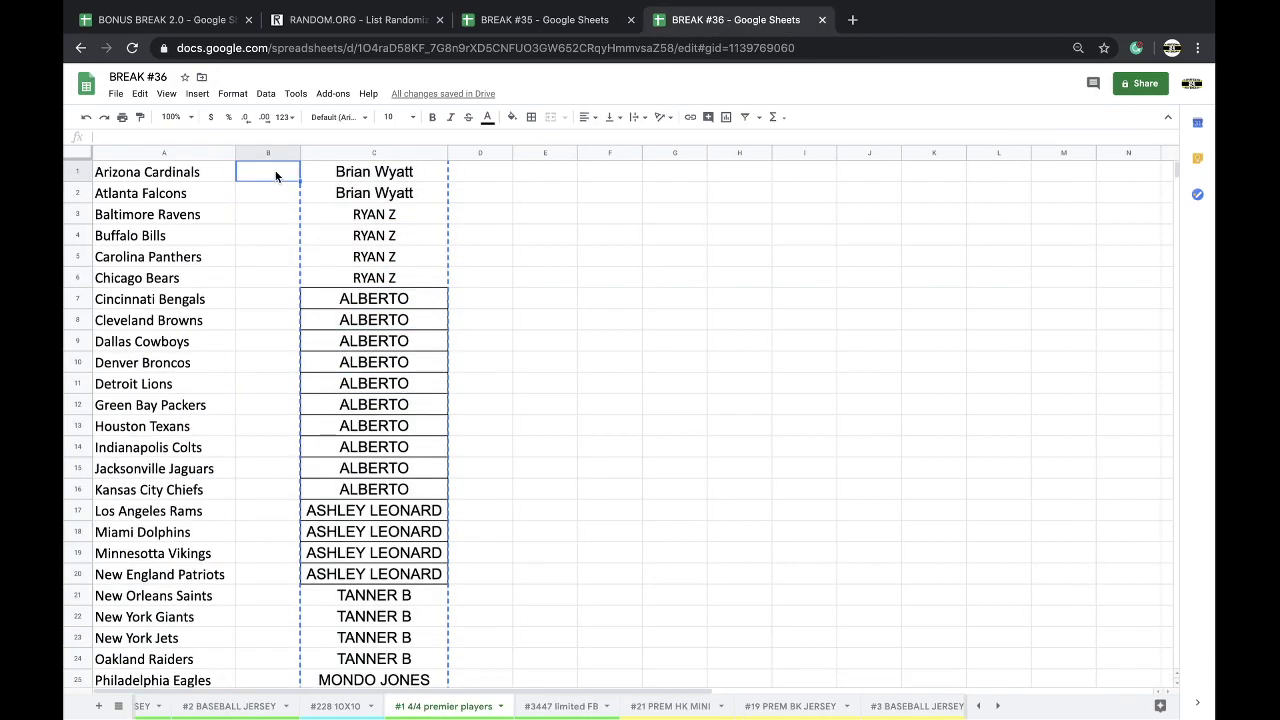
key(ctrl+v)
Set the pasted names in column B to font size 18 and fit the column width to its contents.
click(393, 117)
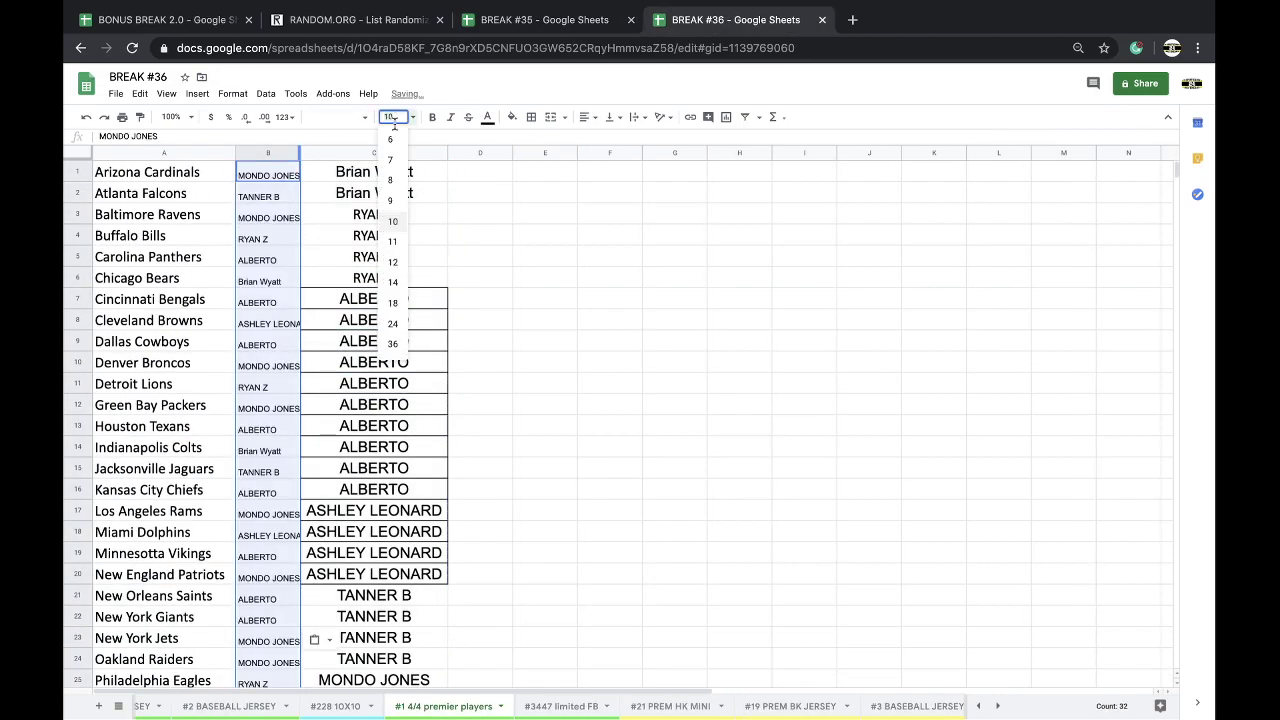
click(392, 302)
double_click(299, 149)
Sort the sheet by column B from A to Z and review the teams grouped by participant.
click(266, 93)
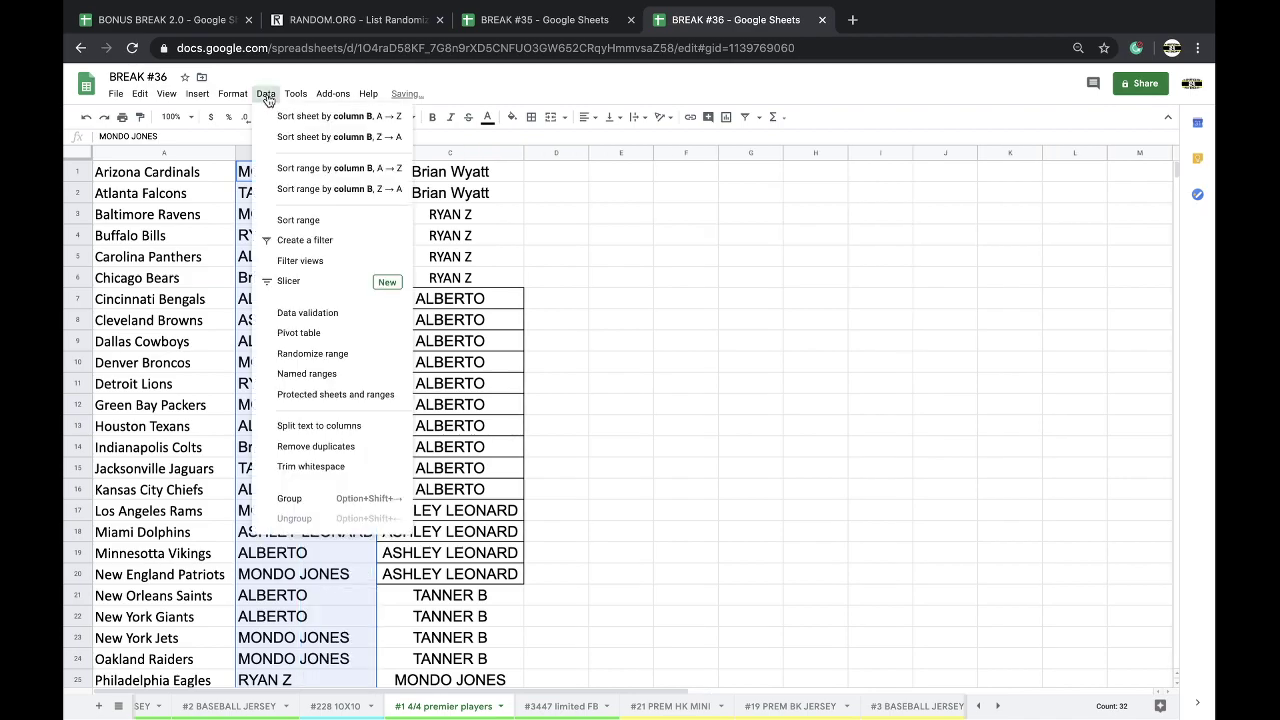
click(310, 117)
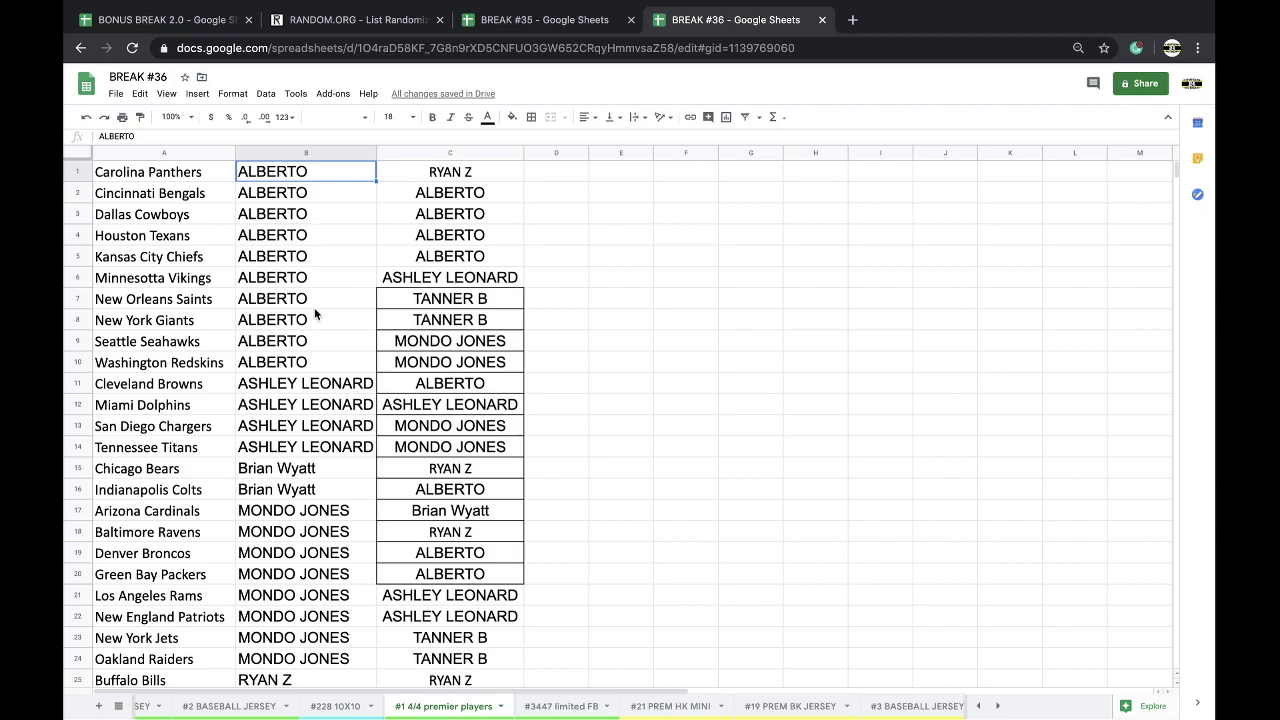
scroll(315, 314, down, 4)
scroll(315, 314, down, 2)
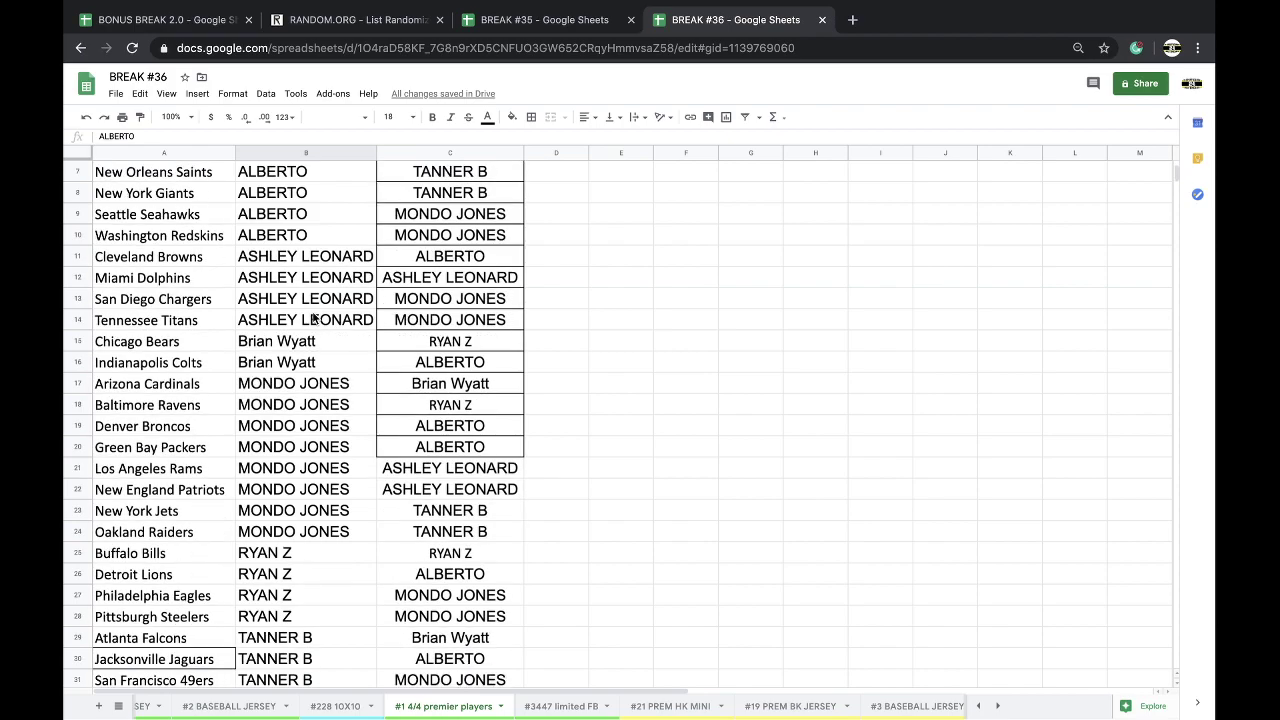
scroll(313, 316, down, 5)
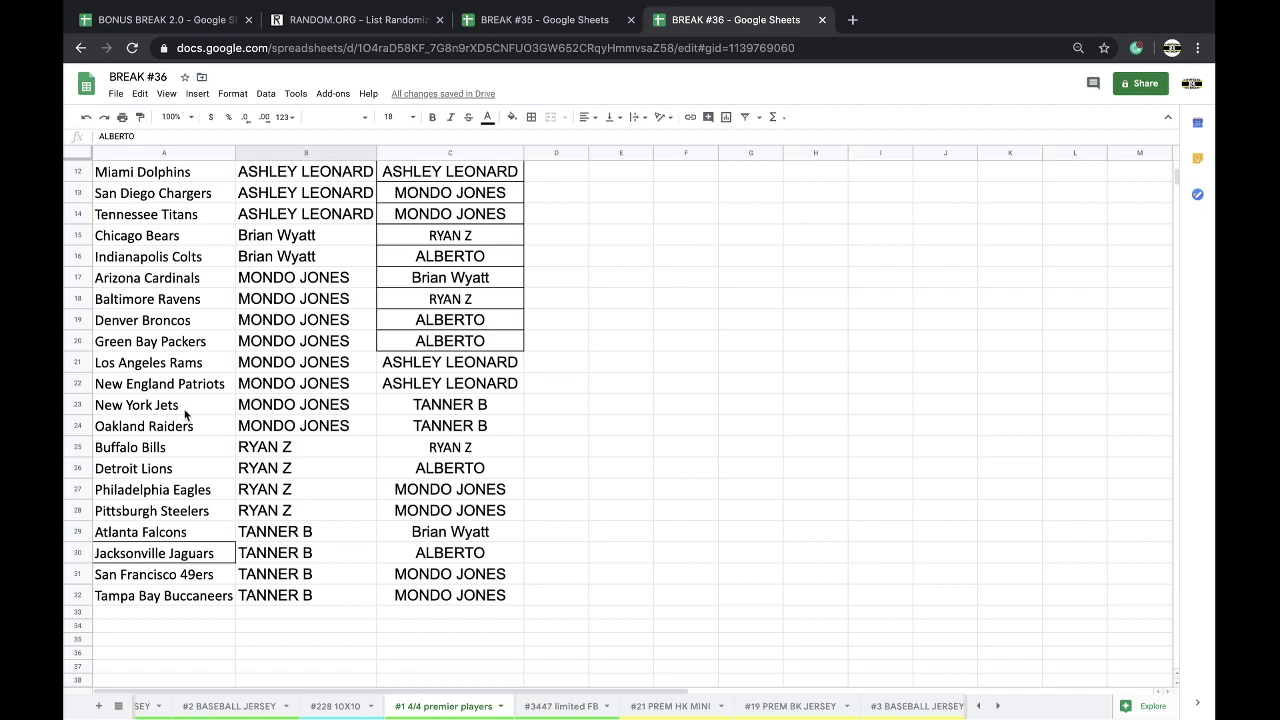
scroll(312, 426, down, 2)
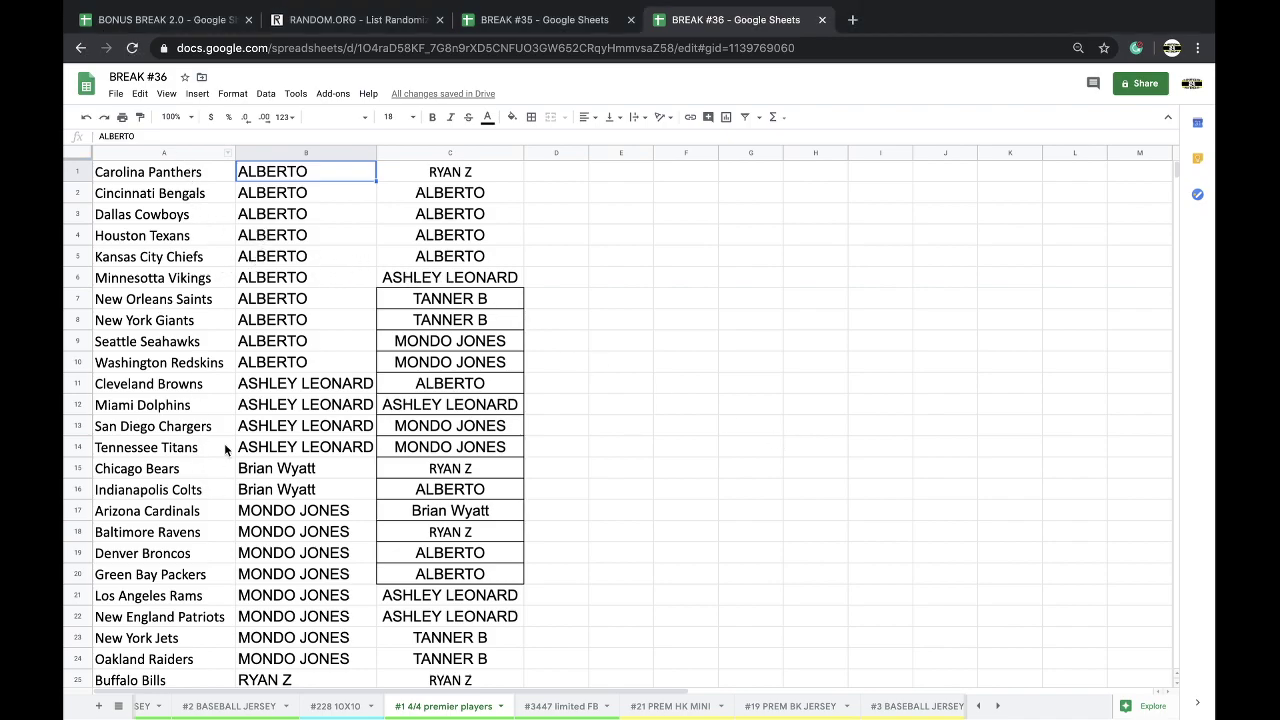
Fill the column B participant cell beside Denver Broncos with orange.
drag(287, 568, 307, 553)
click(307, 553)
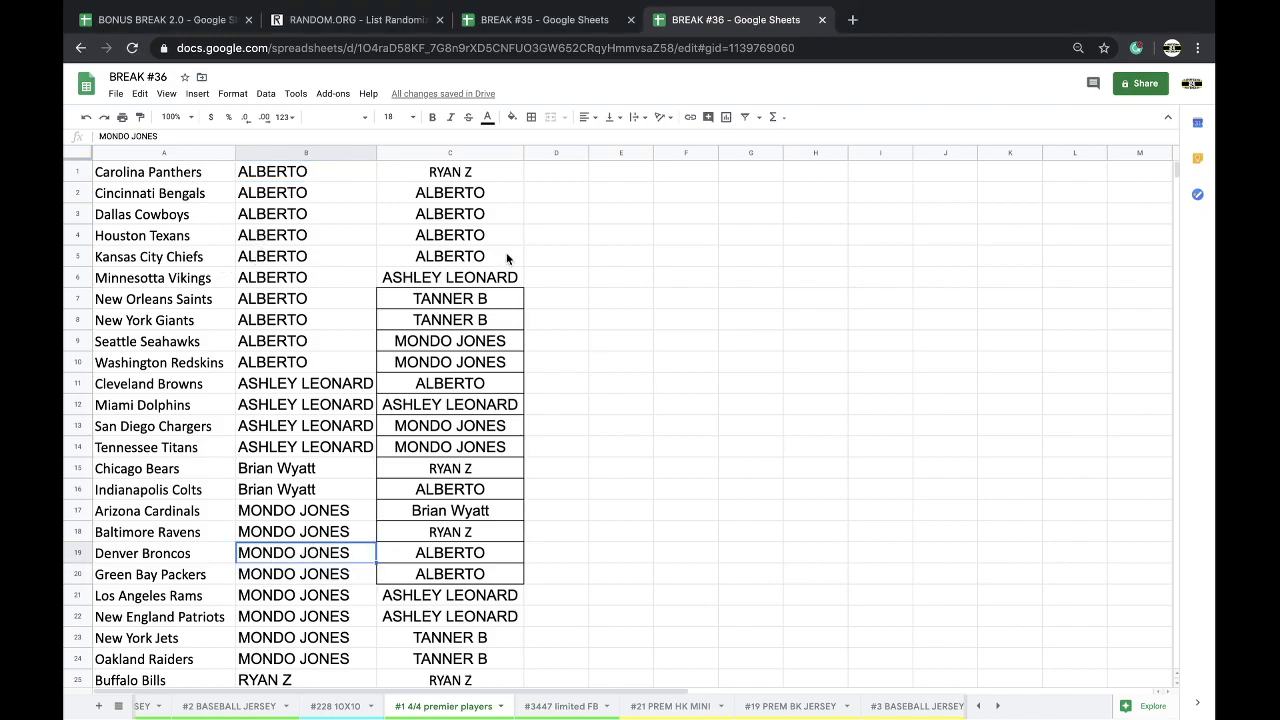
click(509, 118)
click(542, 173)
scroll(427, 299, down, 2)
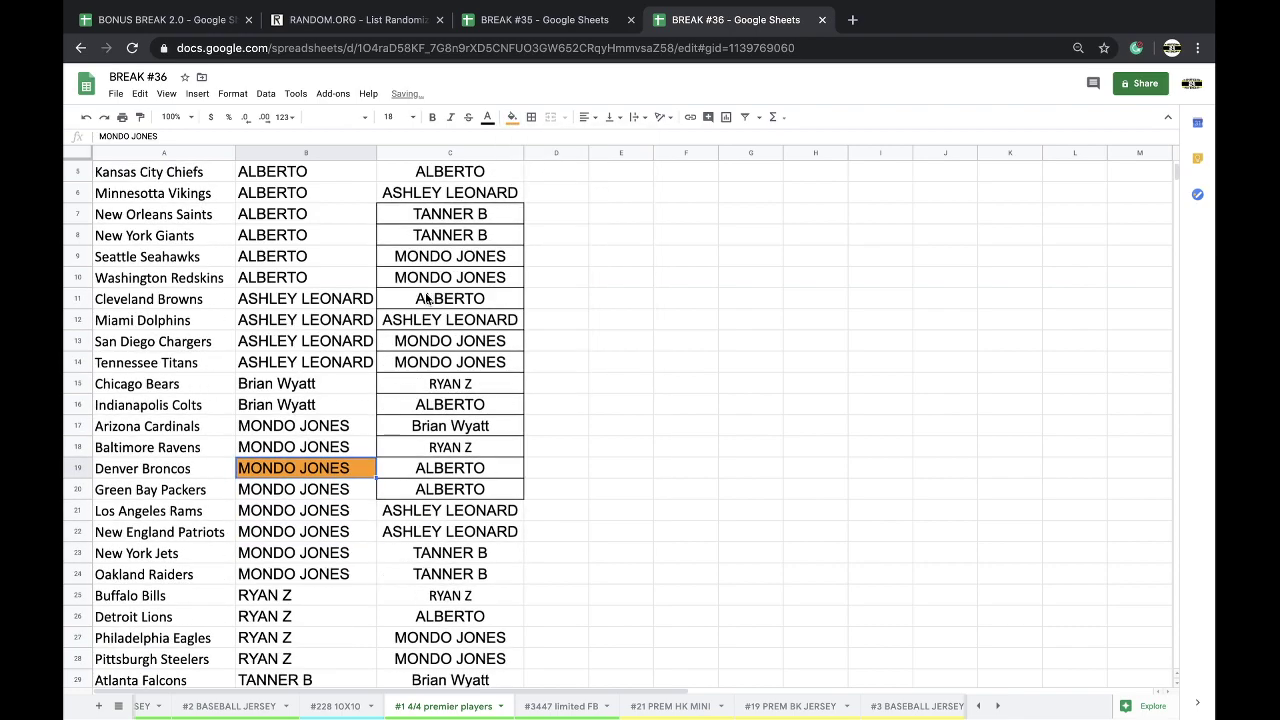
scroll(337, 292, down, 3)
scroll(333, 287, up, 5)
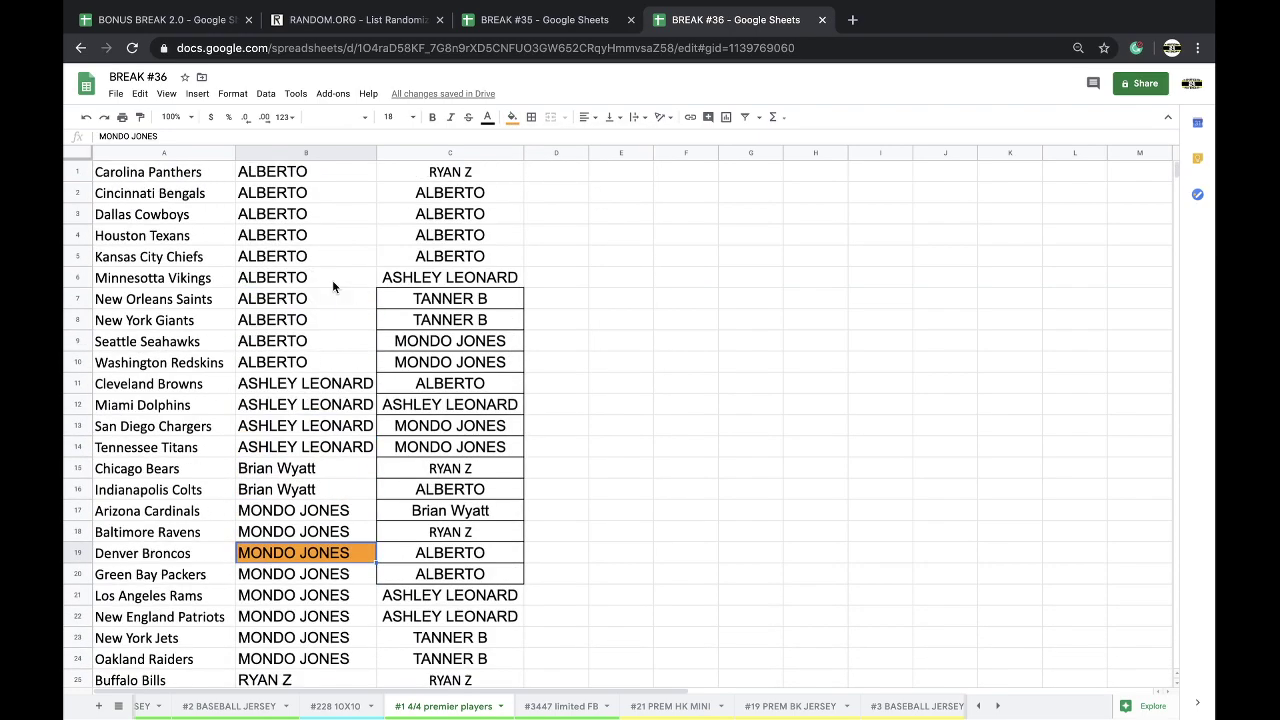
Sort the sheet by team name in column A from A to Z.
click(163, 152)
click(265, 93)
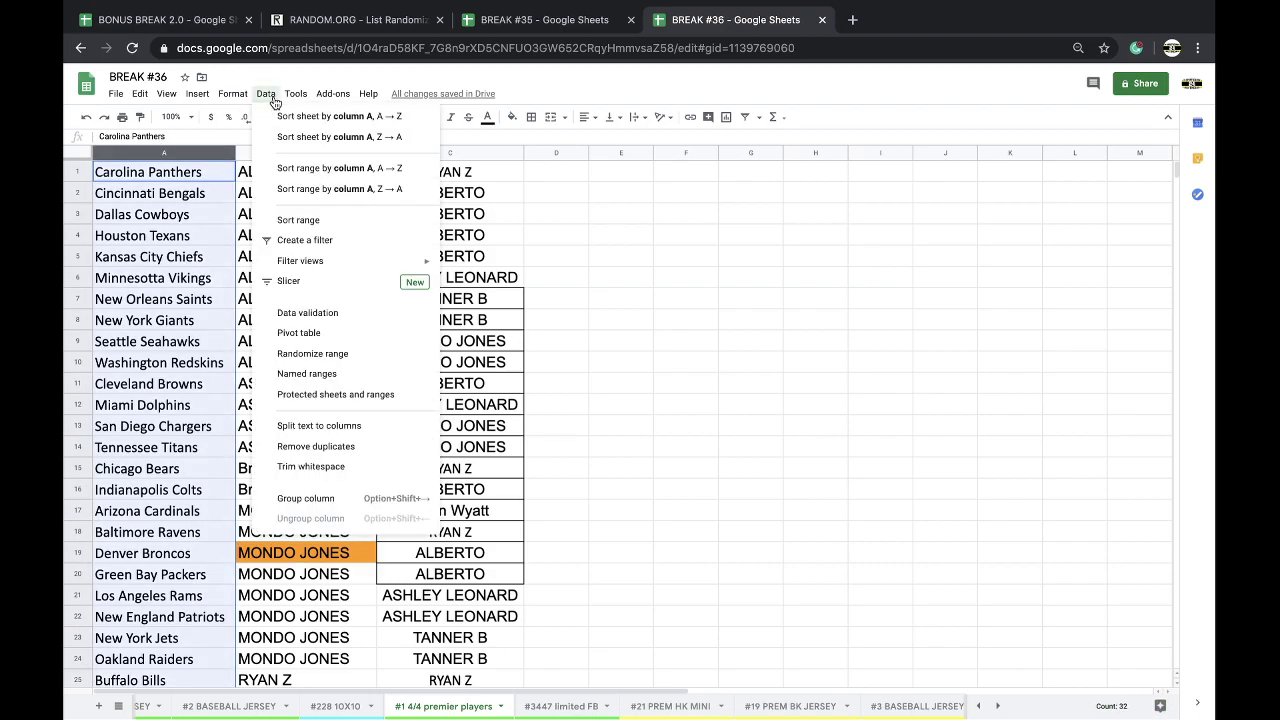
click(291, 117)
Copy the original participant names from column C again and enter them in the RANDOM.ORG List Randomizer for another draw.
click(480, 152)
key(ctrl+c)
scroll(480, 310, down, 5)
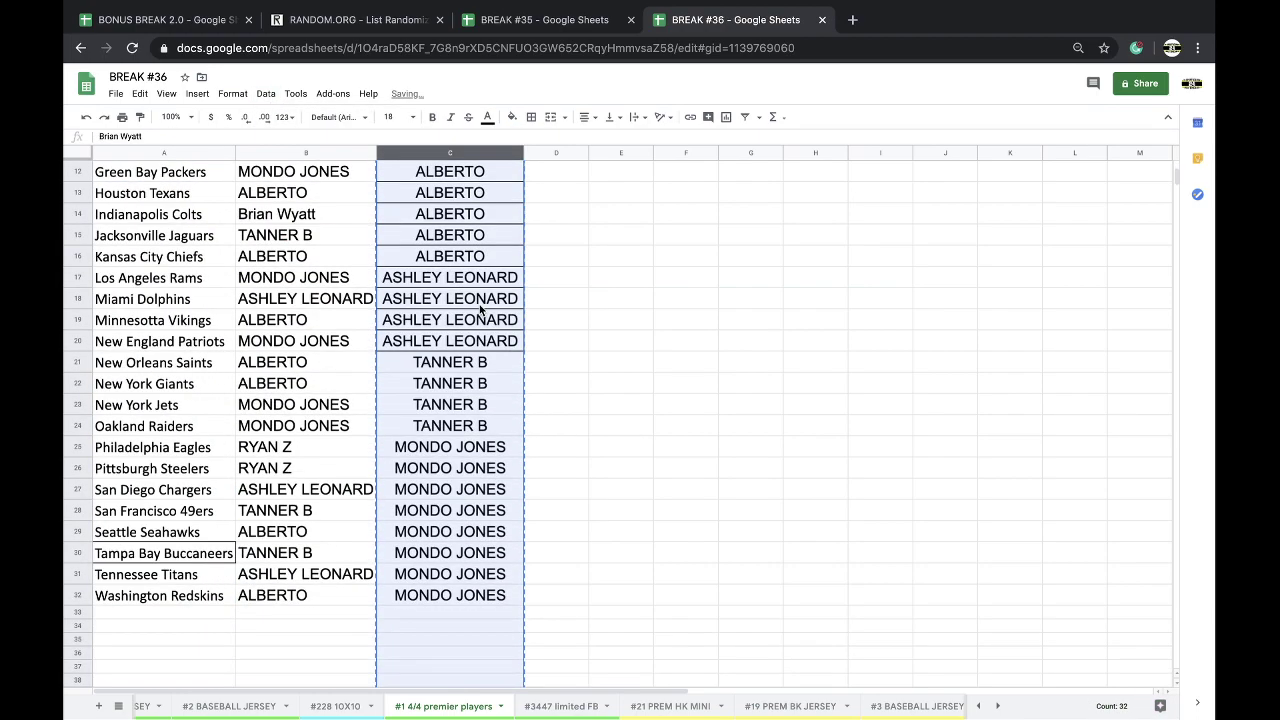
scroll(480, 310, up, 5)
scroll(480, 310, down, 3)
scroll(496, 307, up, 3)
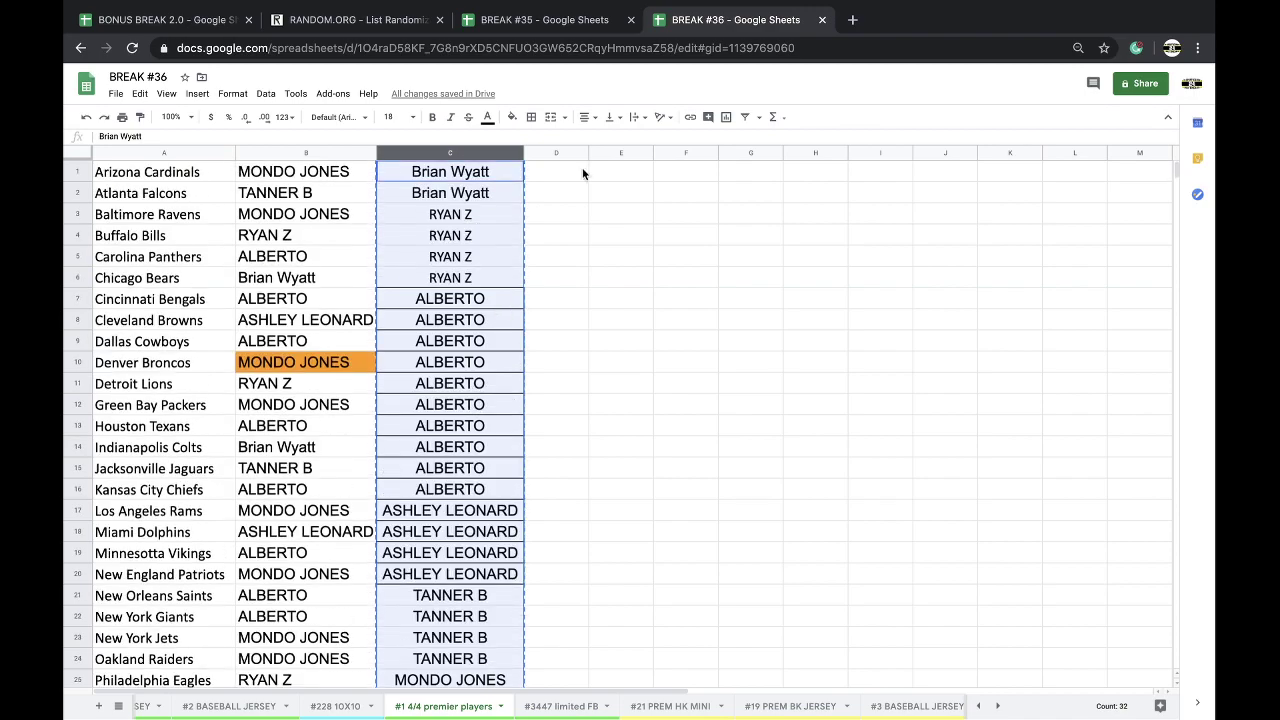
key(ctrl+shift+Tab)
key(ctrl+shift+Tab)
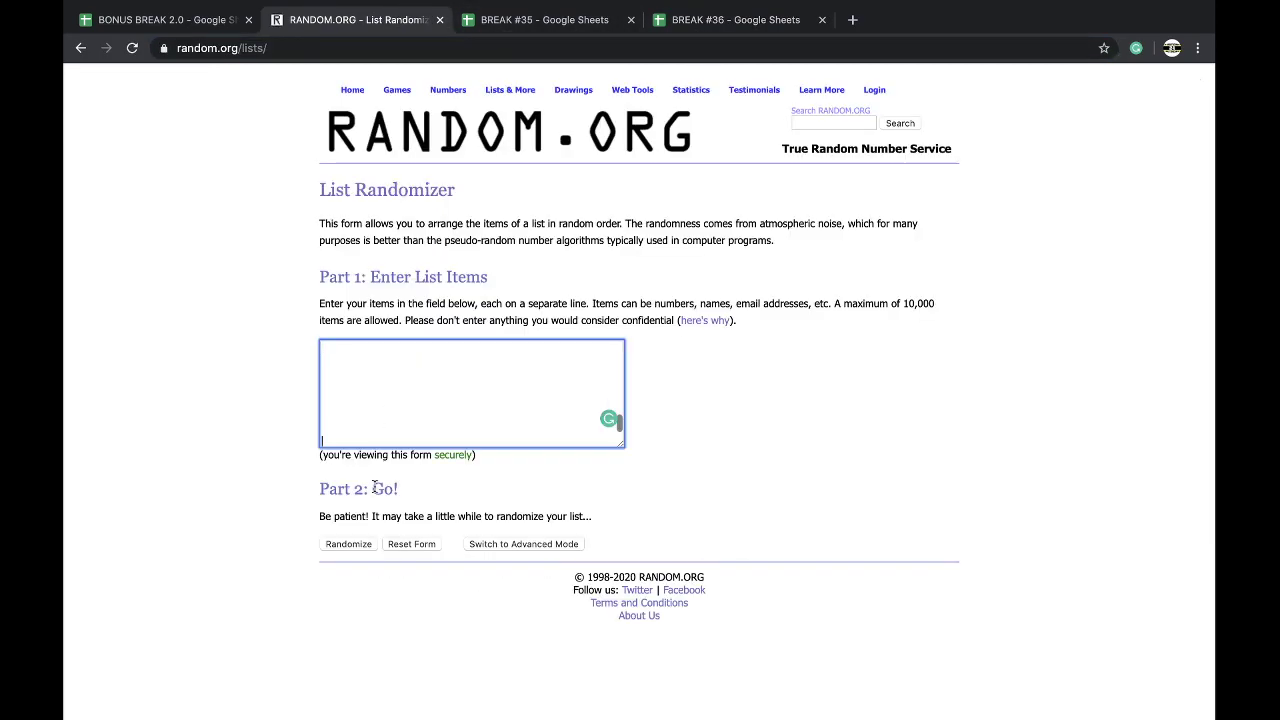
Randomize the second draw's participant list five times in total.
scroll(401, 533, down, 2)
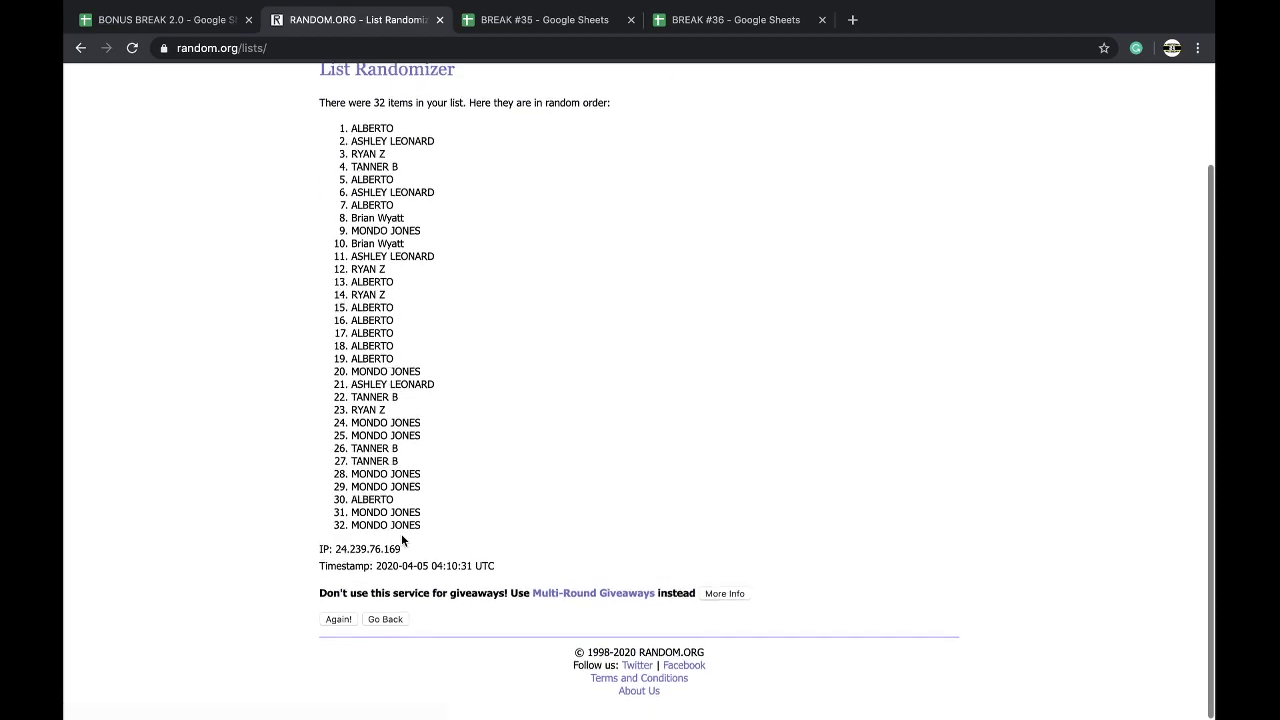
click(340, 622)
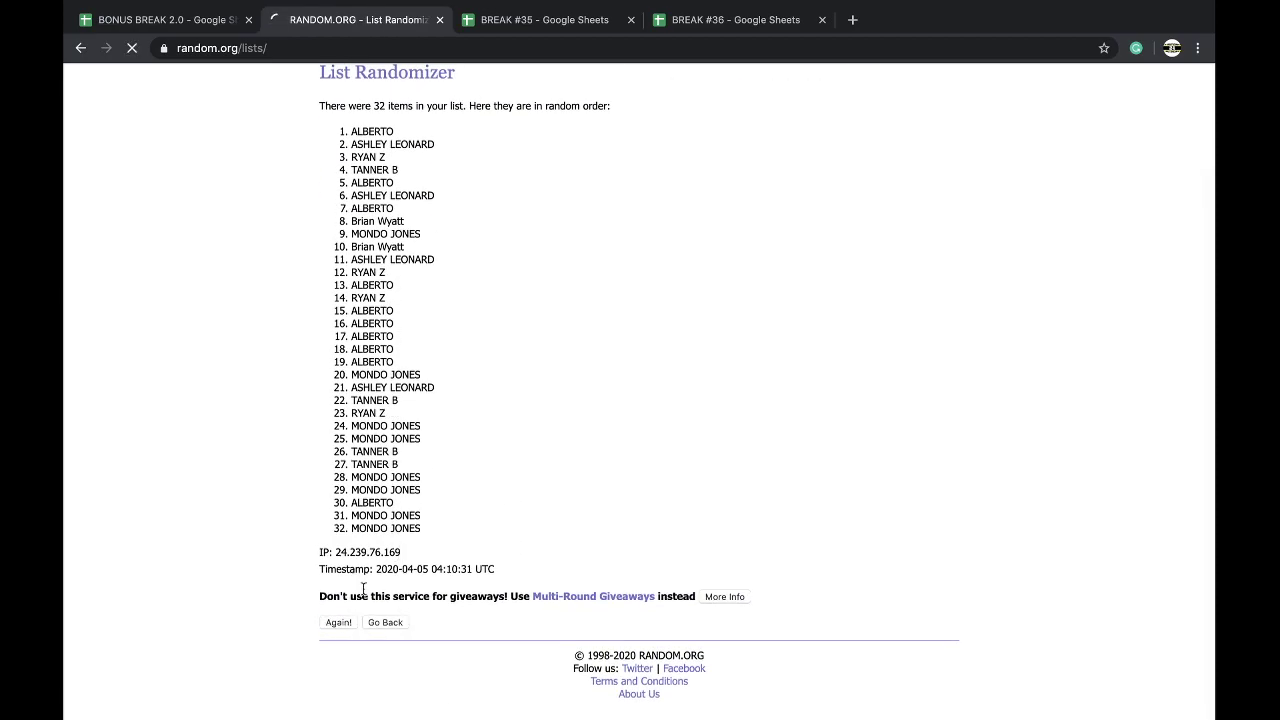
click(340, 622)
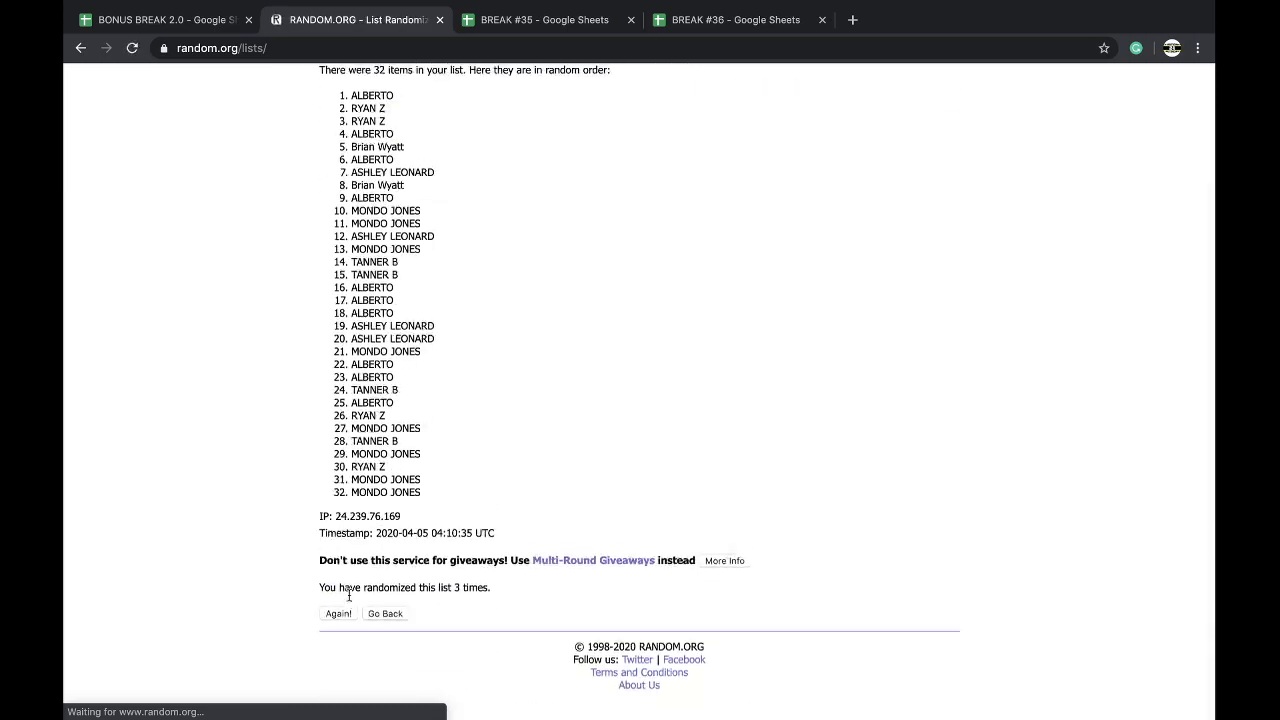
click(336, 621)
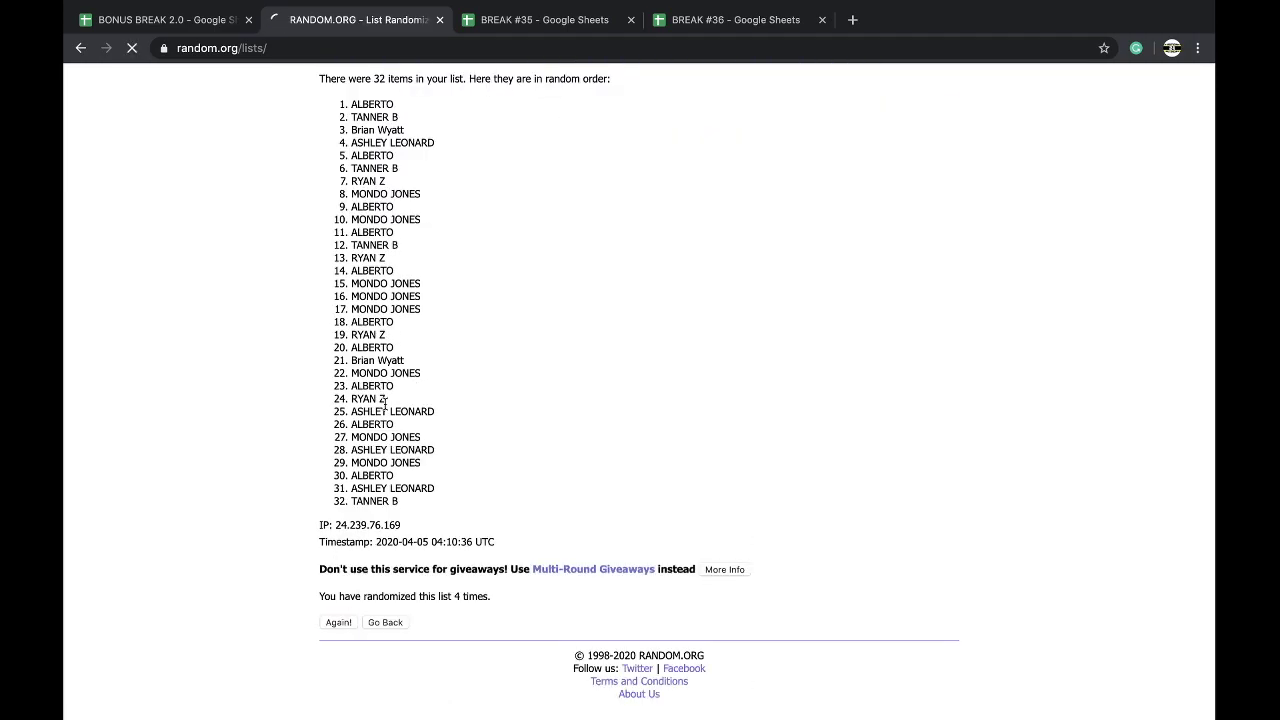
Copy the two drawn participant names from the randomized list on RANDOM.ORG.
triple_click(365, 249)
mouse_move(396, 265)
mouse_down()
mouse_move(350, 253)
mouse_move(397, 265)
mouse_up()
key(ctrl+c)
click(357, 244)
Switch to the BREAK #36 spreadsheet and move the "#1 4/4 premier players" sheet ahead of "#228 10X10".
click(518, 30)
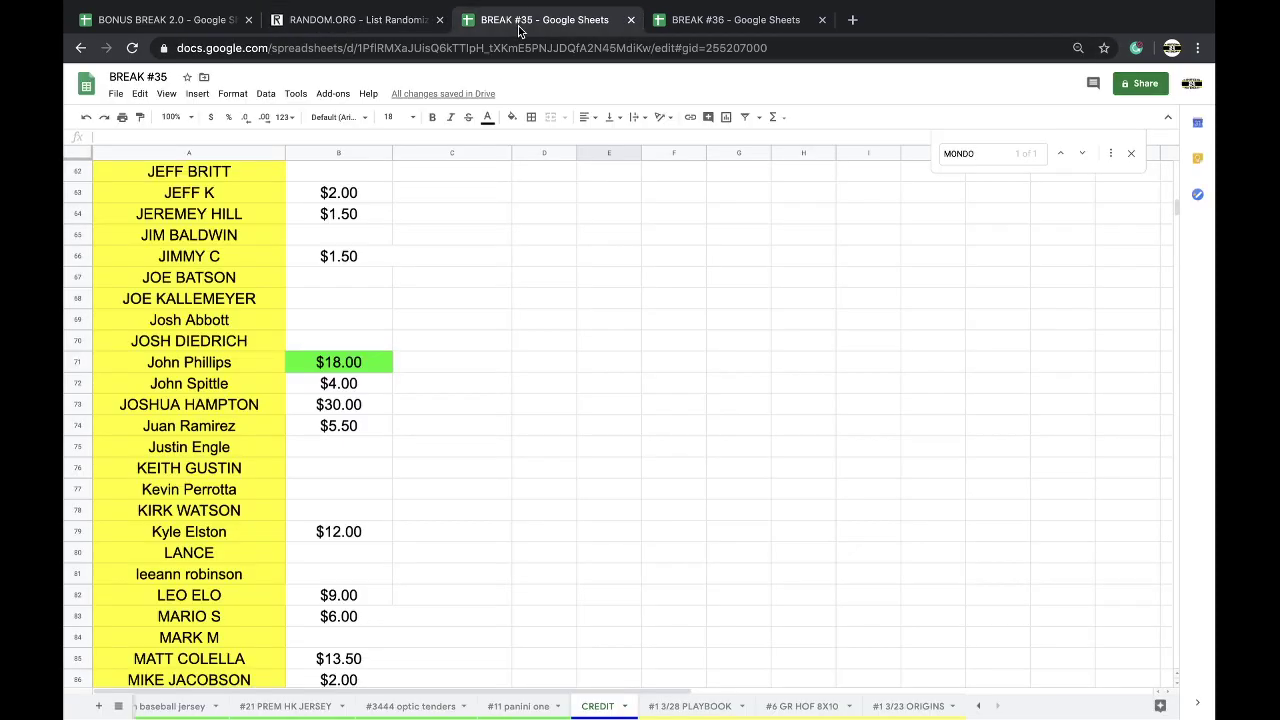
click(668, 30)
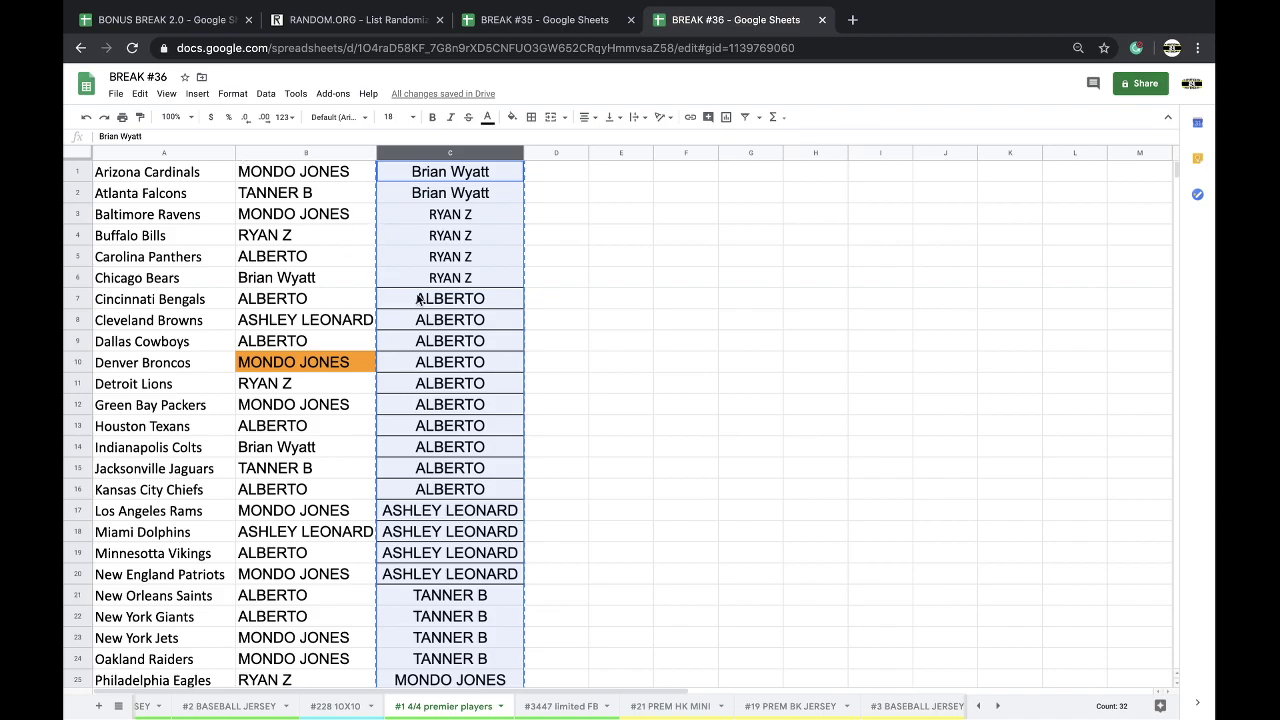
scroll(435, 302, down, 2)
scroll(435, 302, up, 2)
drag(466, 717, 374, 696)
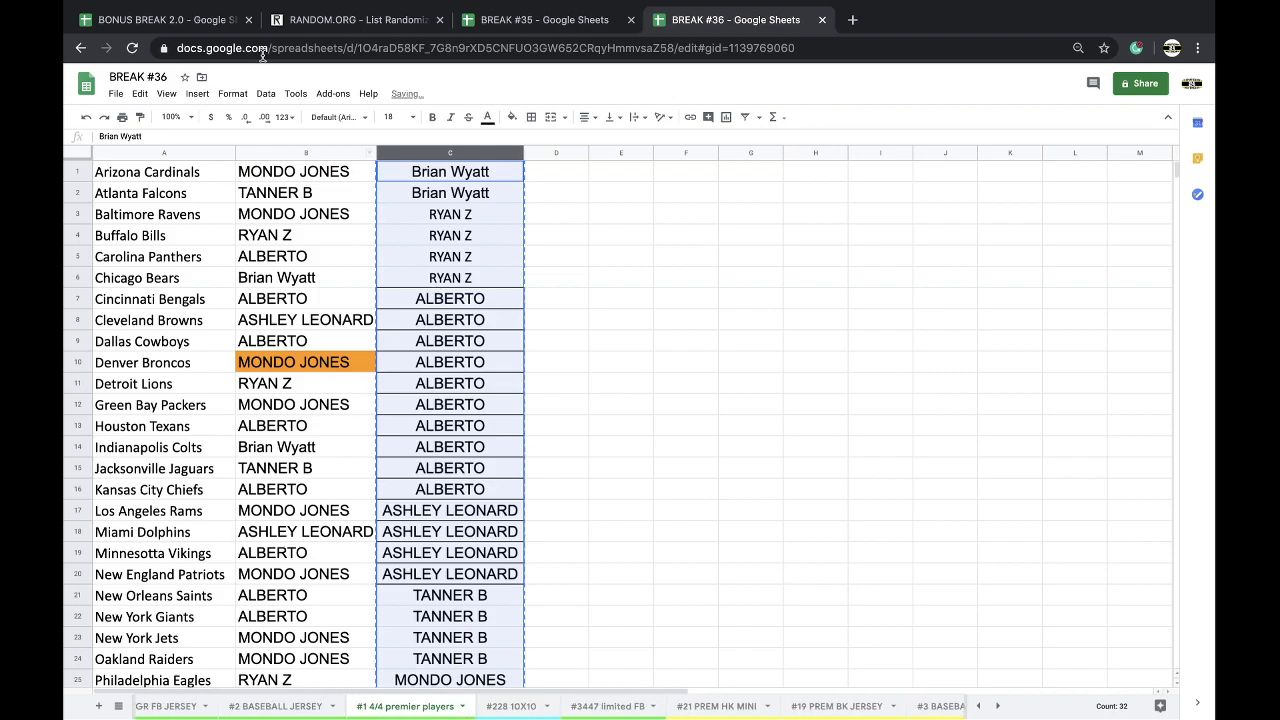
Paste the two drawn names beside Seattle Seahawks and Tampa Bay Buccaneers in the "#183 BONUS FOOTBALL" sheet of BONUS BREAK 2.0.
click(212, 30)
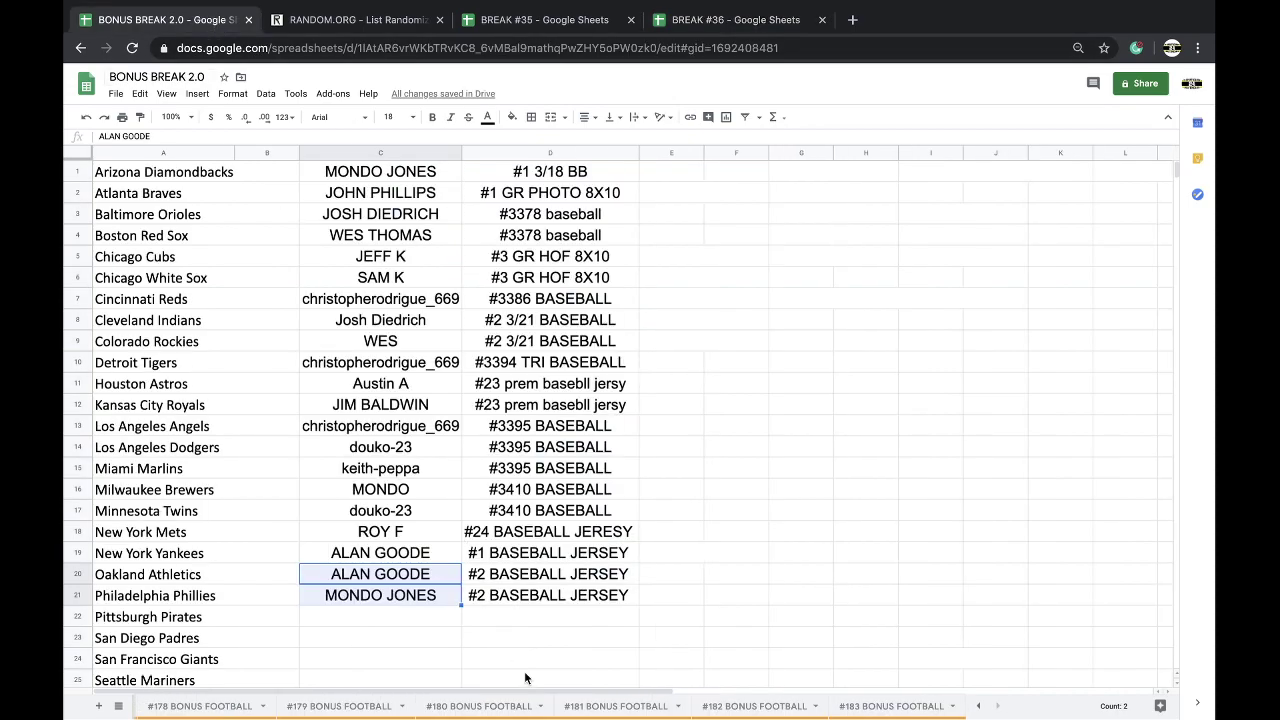
click(860, 706)
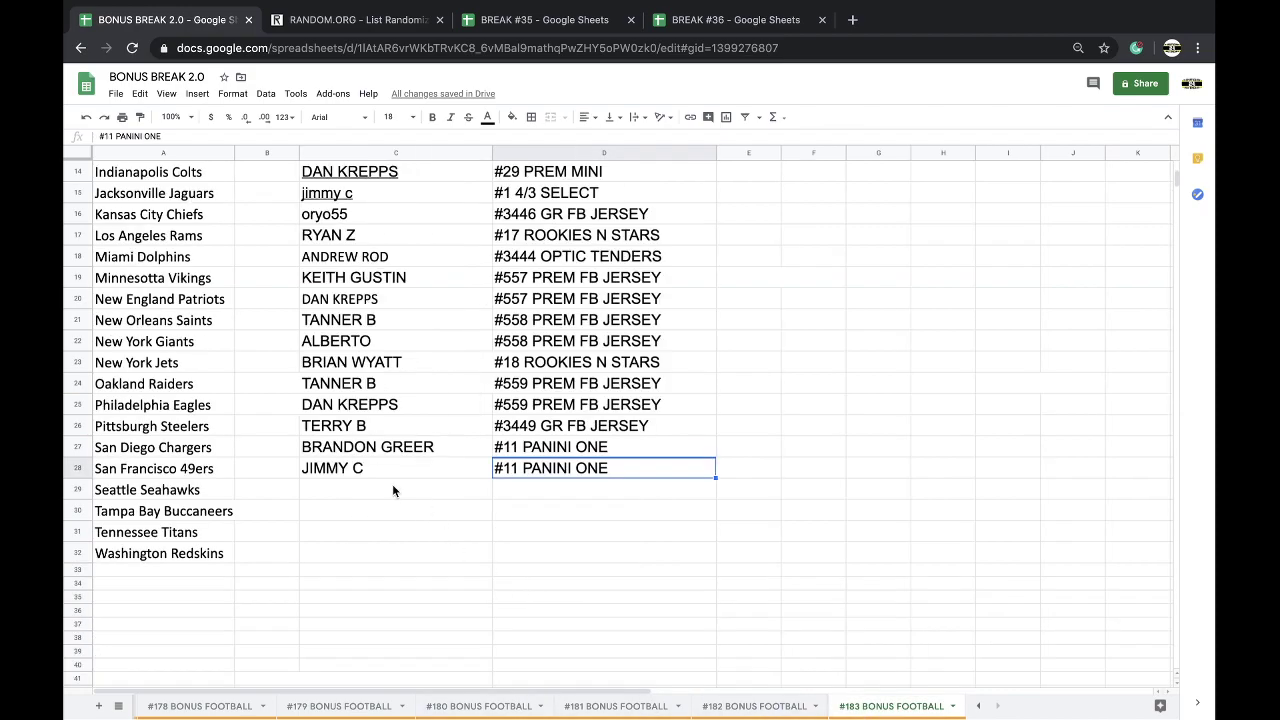
click(392, 490)
key(ctrl+v)
Enter "#1 4/4 PREMIER PLAYERS" as the break name in column D of the Seattle Seahawks row.
click(509, 535)
click(530, 559)
click(529, 496)
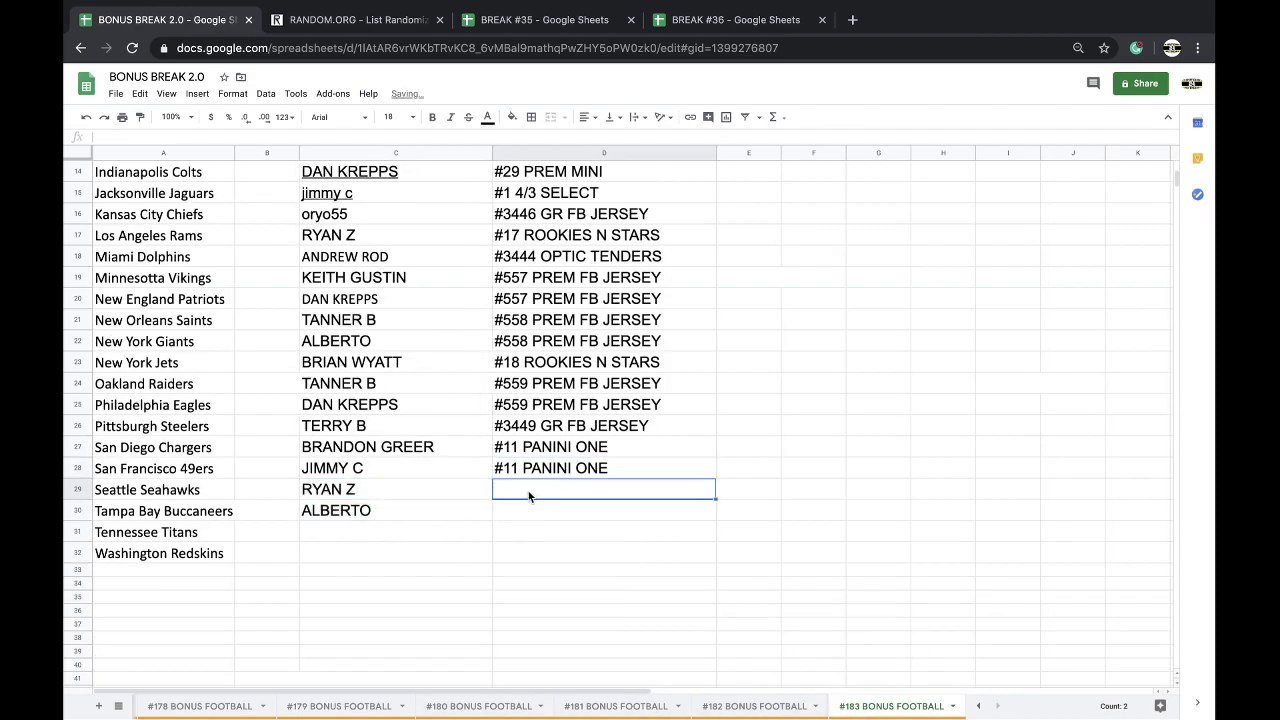
text(#1 4/4/ )
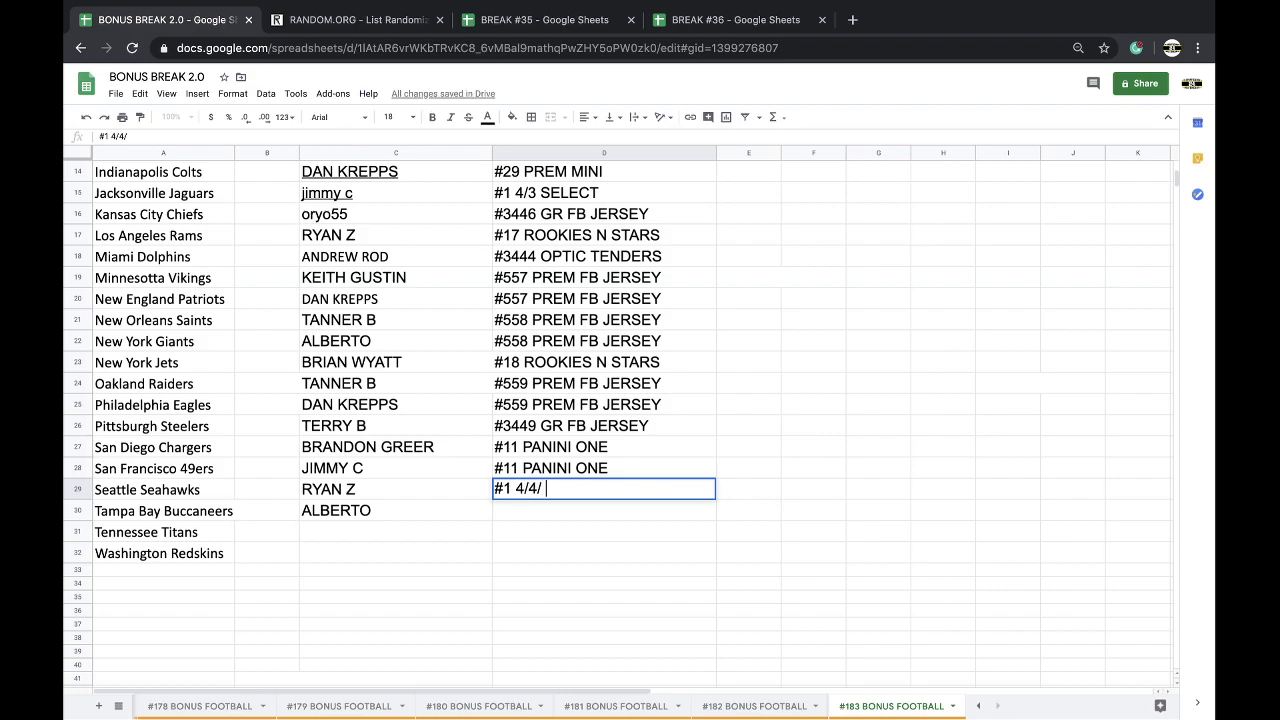
key(BackSpace)
key(BackSpace)
text( PREMIER PLAYERS)
key(Return)
key(Down)
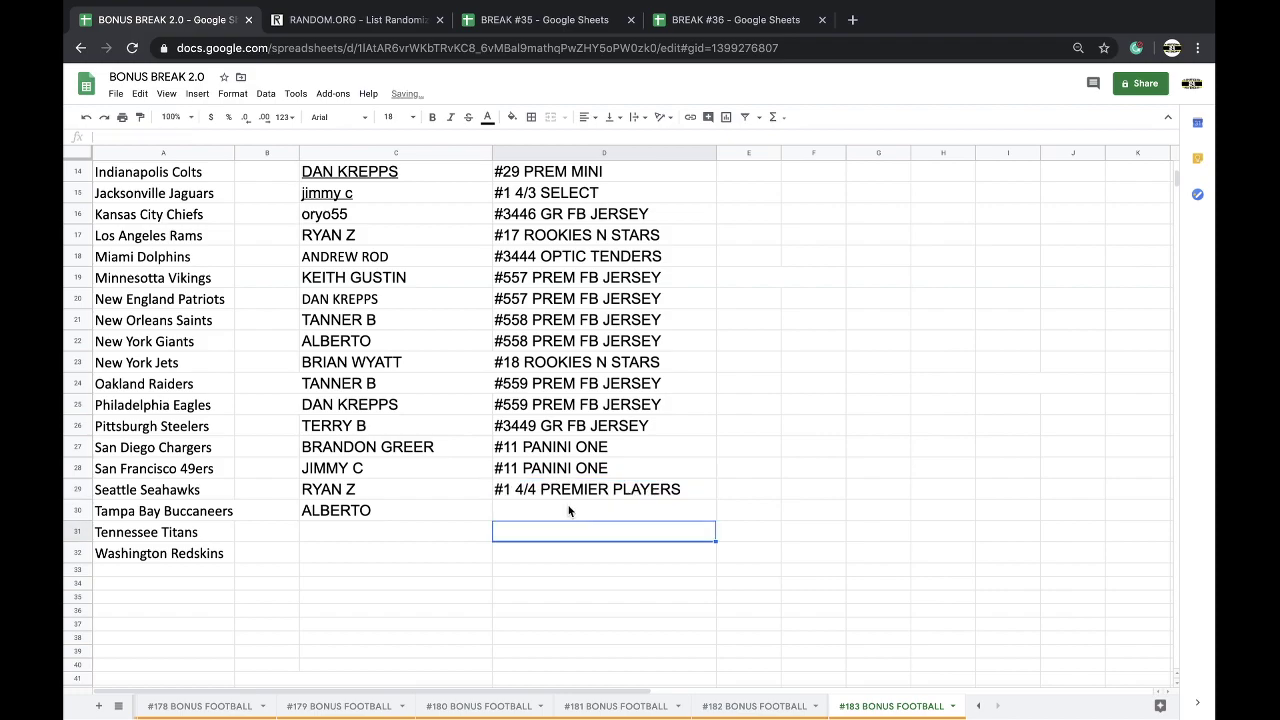
Copy the Seattle Seahawks row's break name into column D of the Tampa Bay Buccaneers row.
click(568, 489)
key(ctrl+c)
click(568, 510)
key(ctrl+v)
Return to the BREAK #36 spreadsheet and open its "#3447 limited FB" sheet.
click(545, 19)
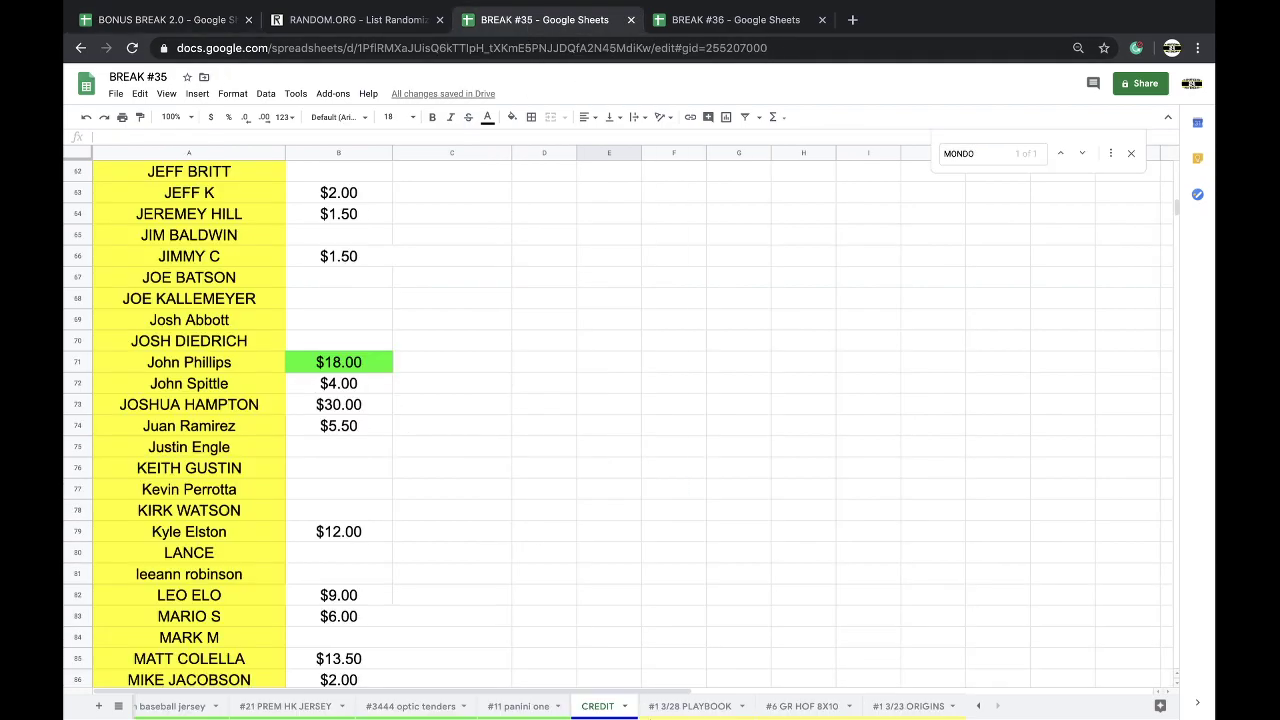
click(736, 20)
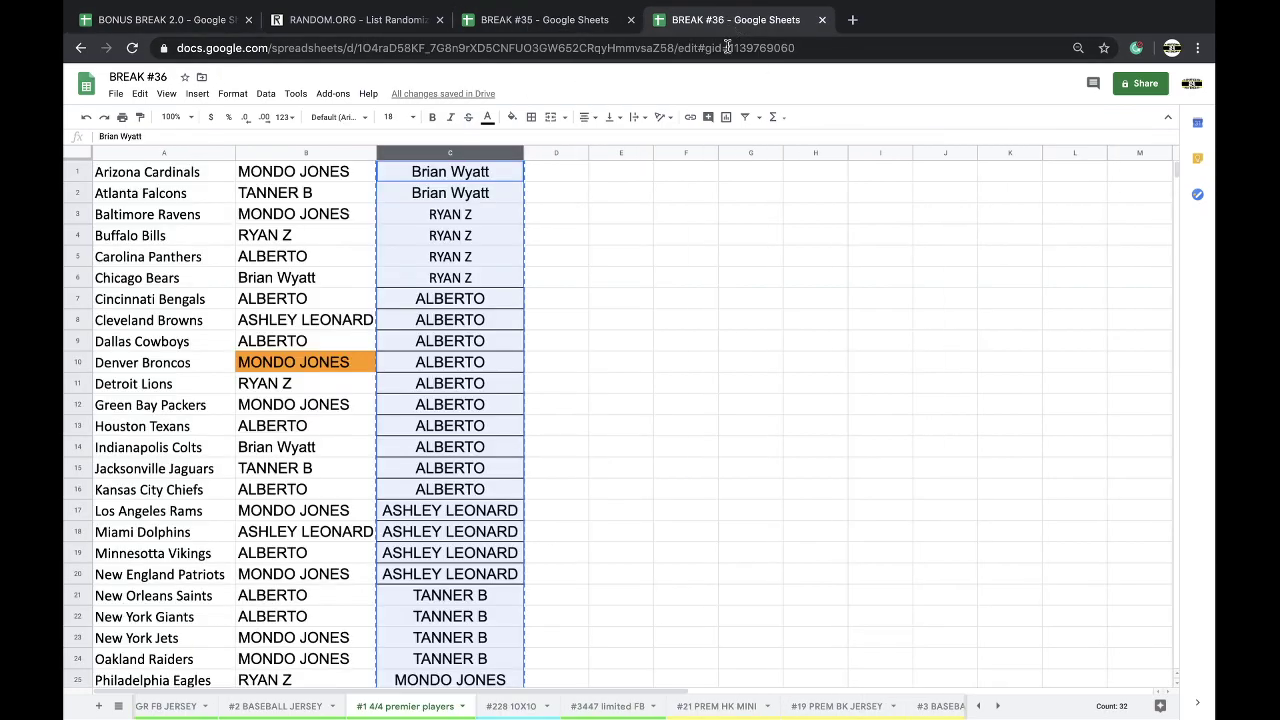
click(643, 708)
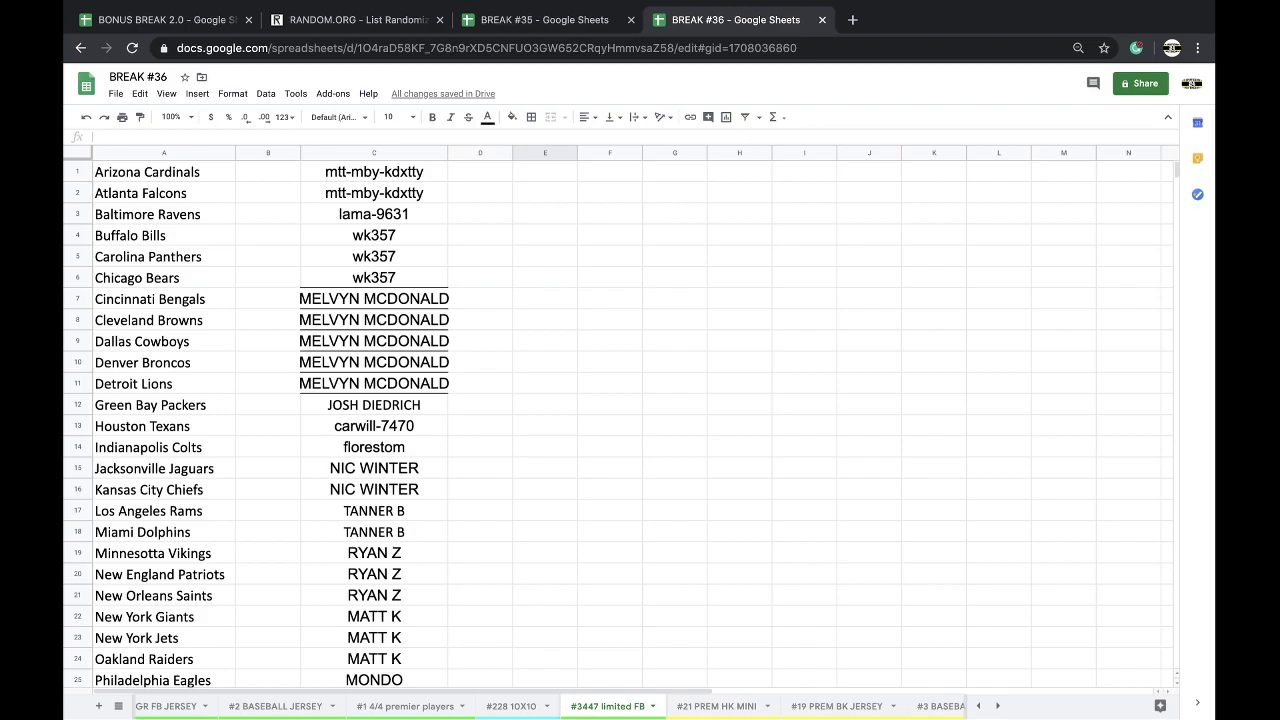